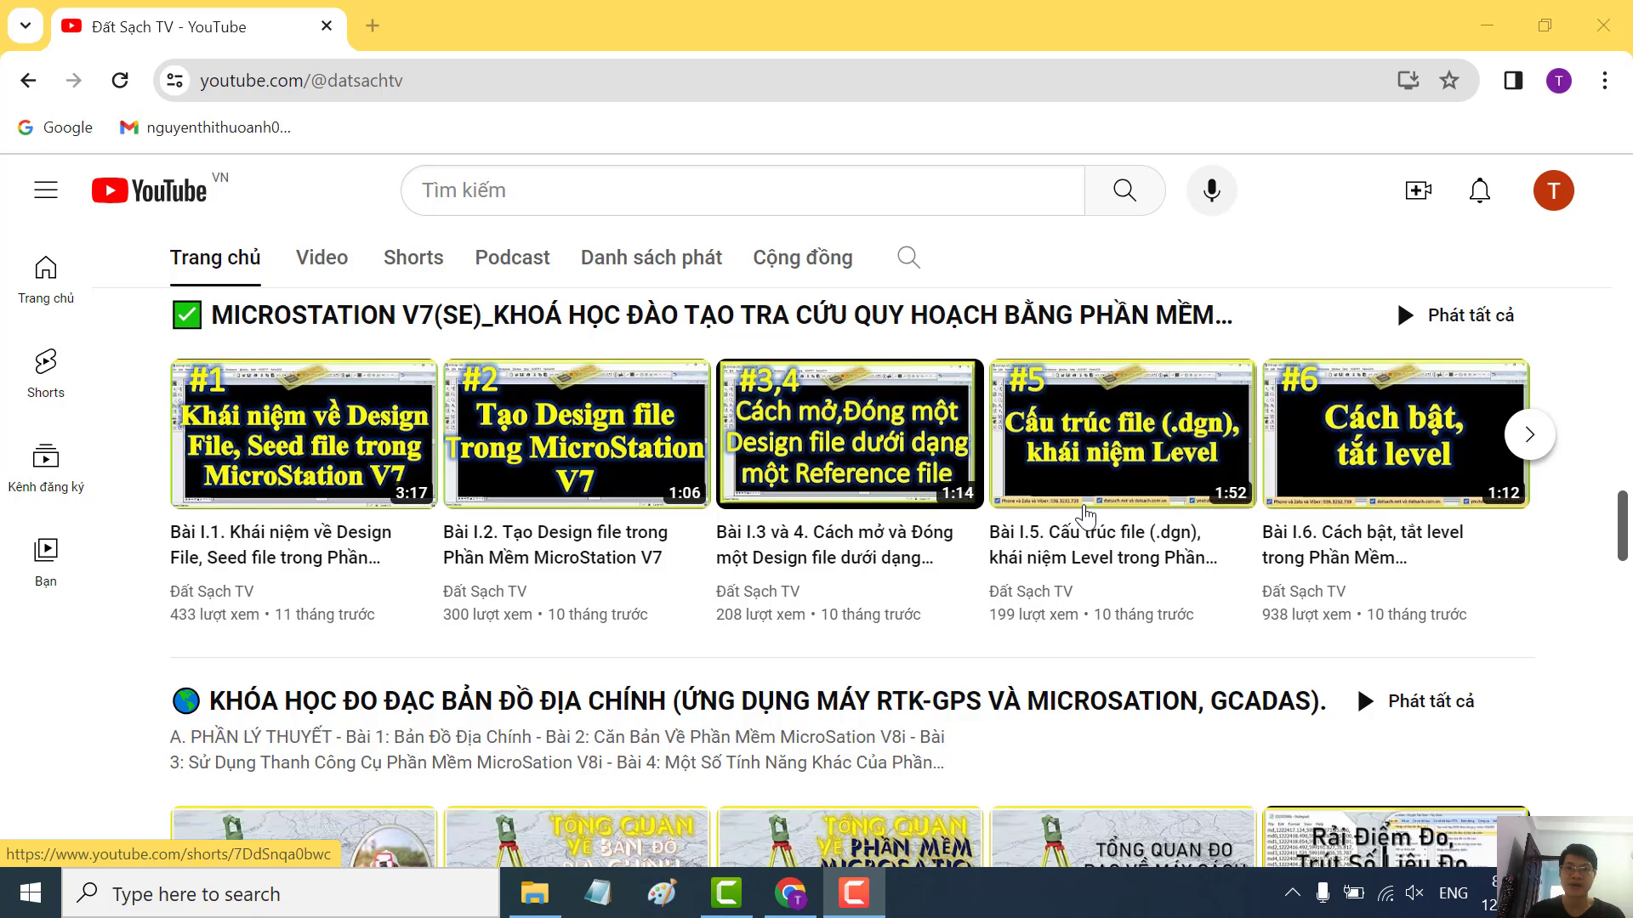
Switch to File Explorer, open the Bentley MicroStation CONNECT Edition 2023 folder and widen the Name column to show full file names
scroll(1063, 584, down, 18)
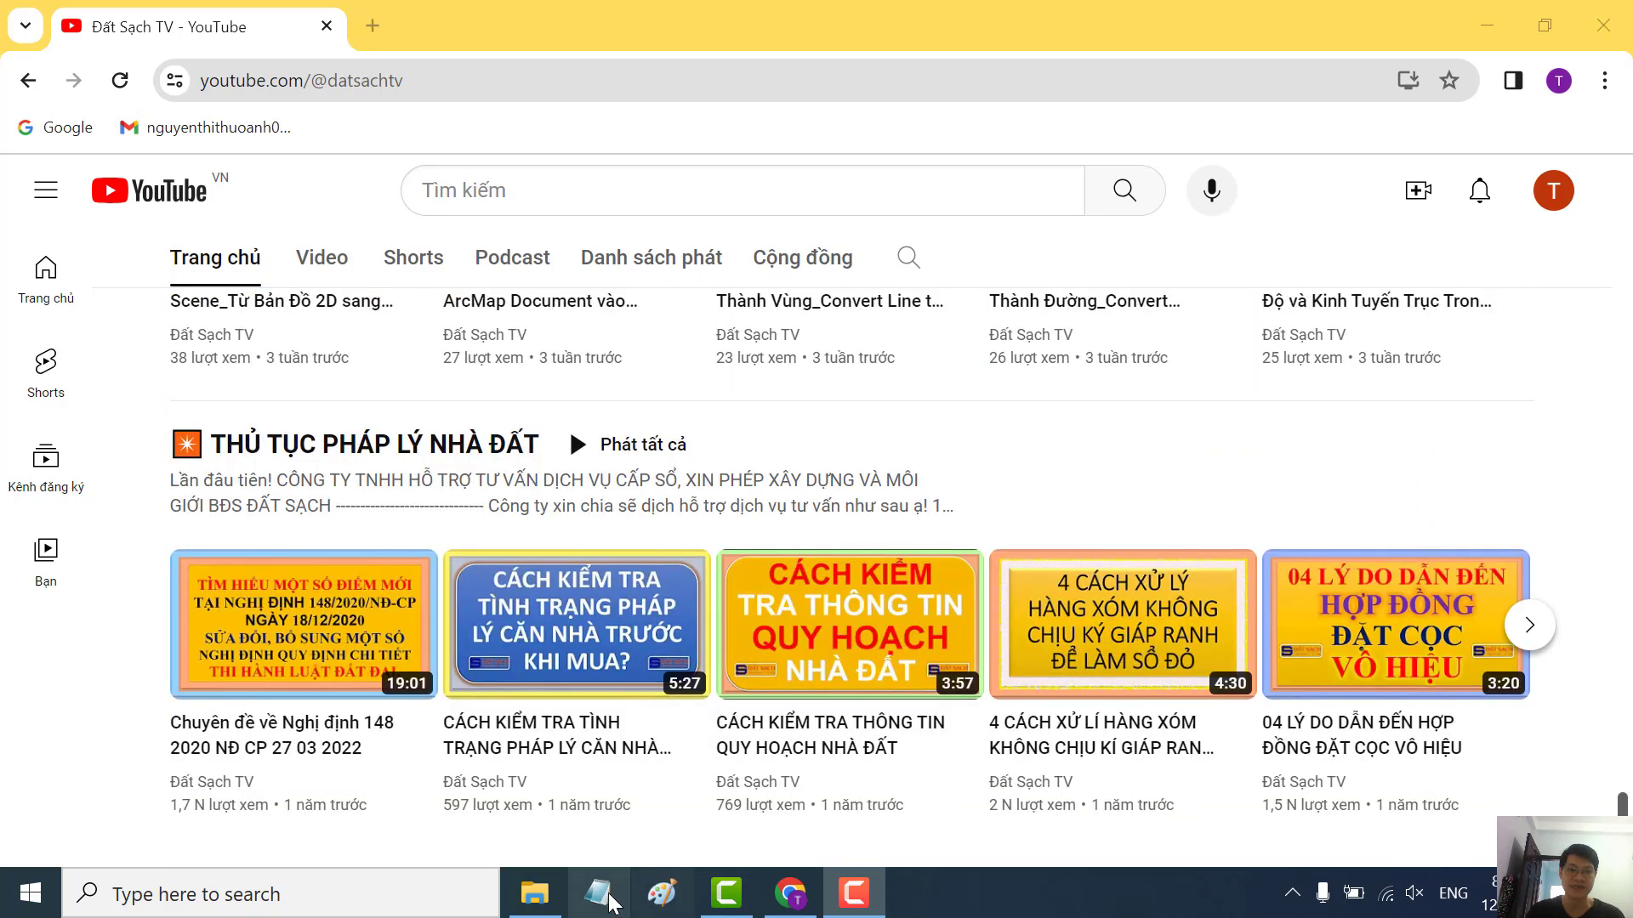
click(534, 893)
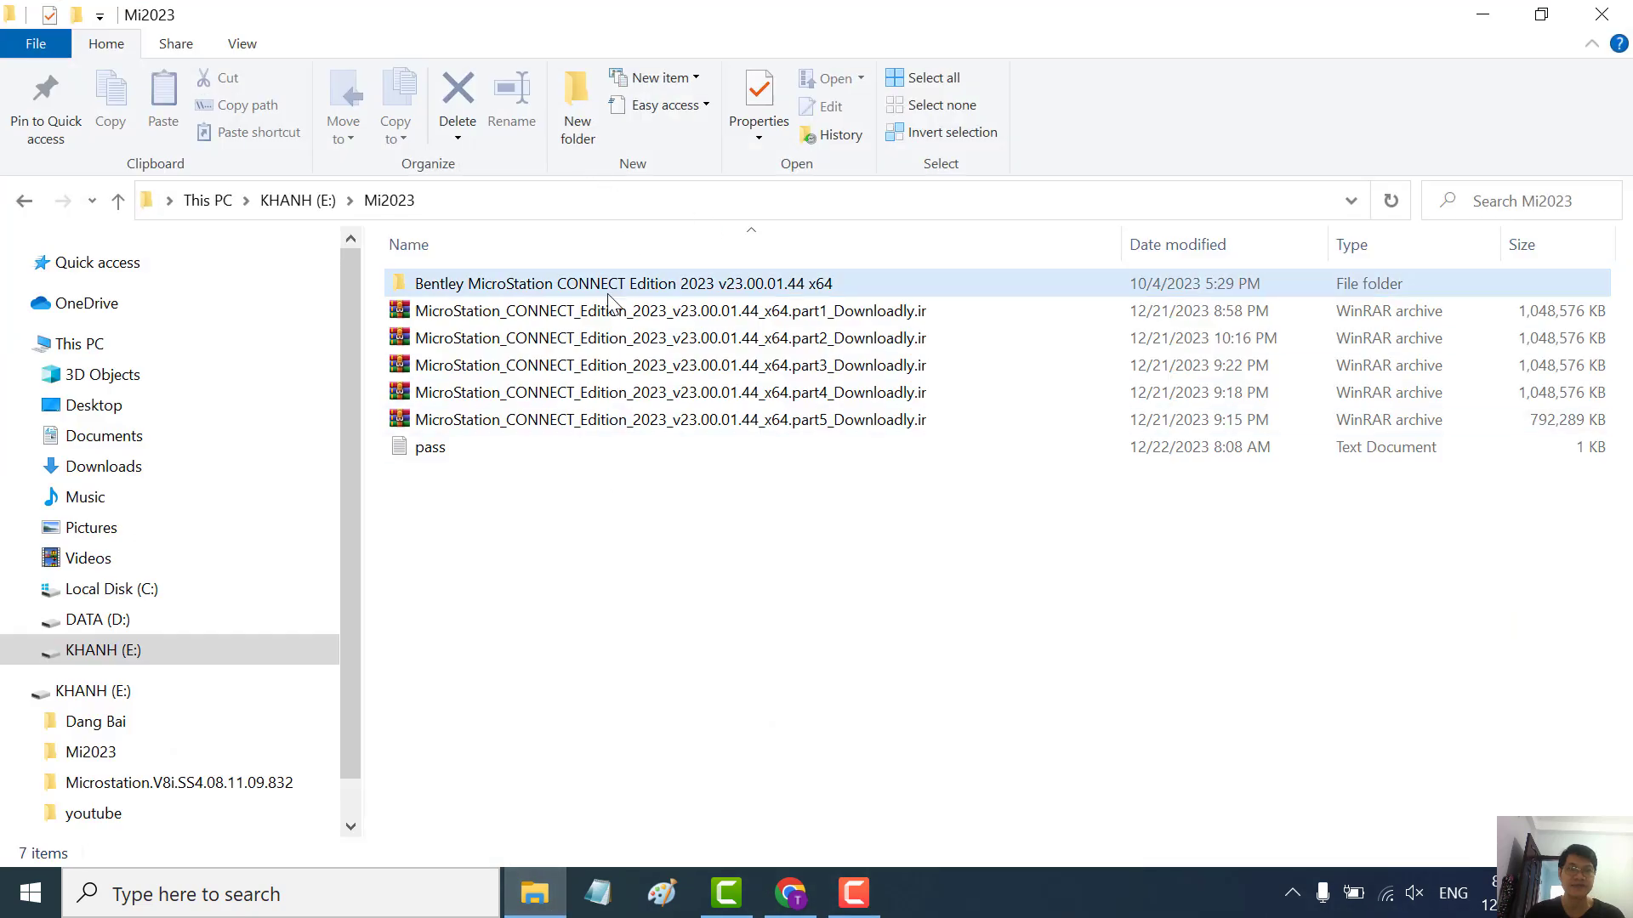
double_click(759, 285)
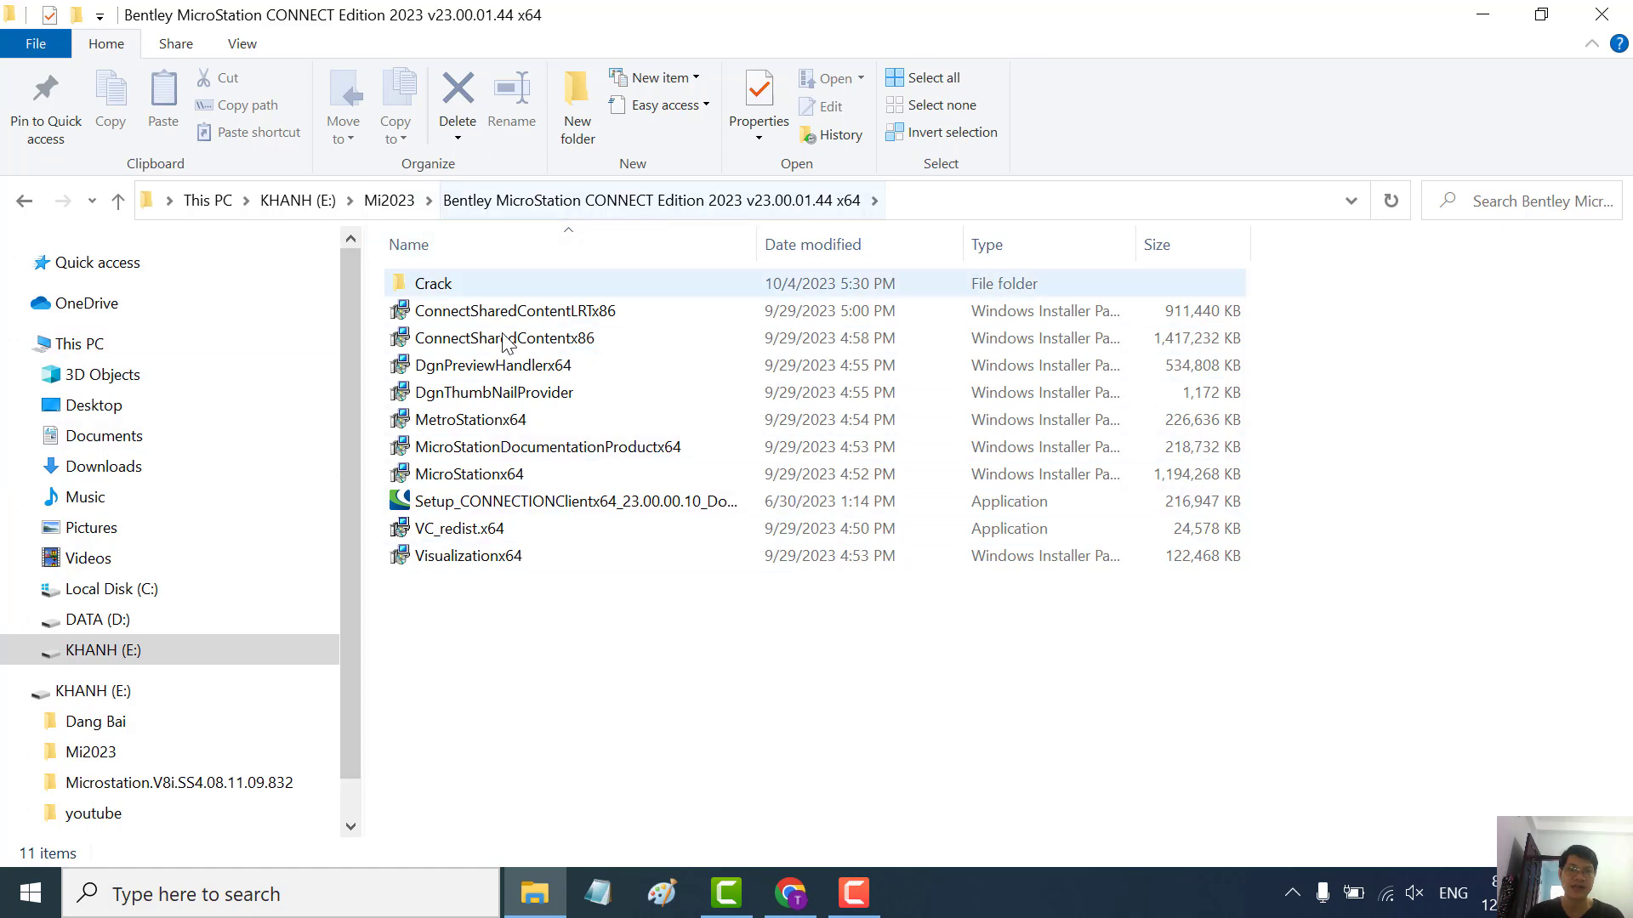
drag(766, 244, 1016, 245)
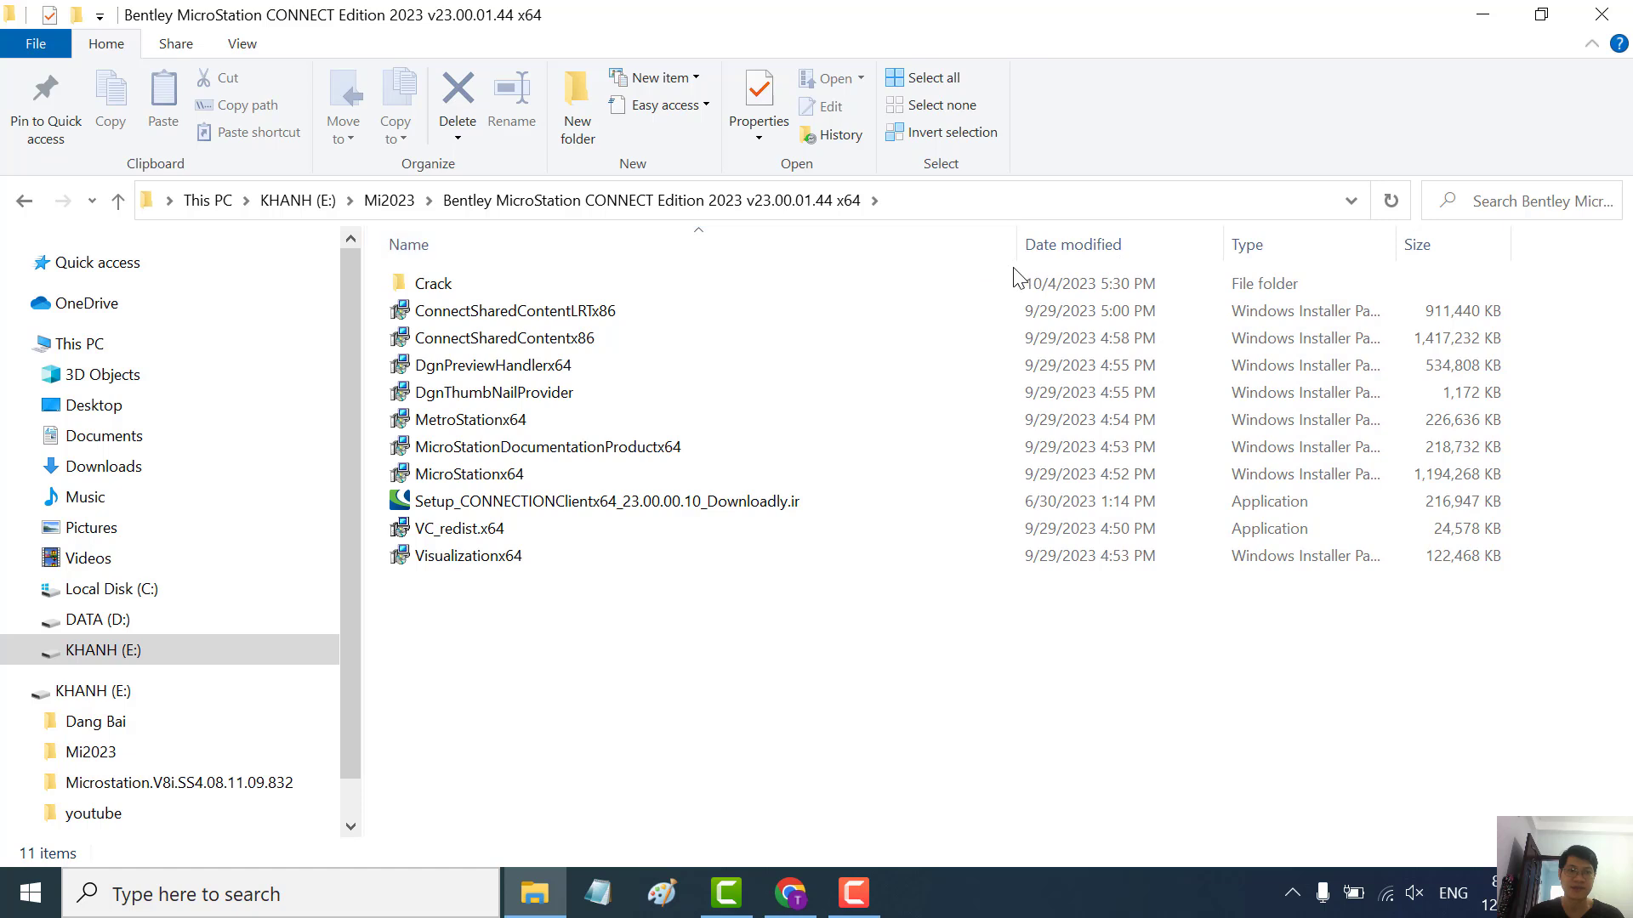
Run Setup_CONNECTIONClientx64_23.00.00.10 as administrator and install CONNECTION Client, accepting the license agreement and creating a desktop shortcut
click(492, 503)
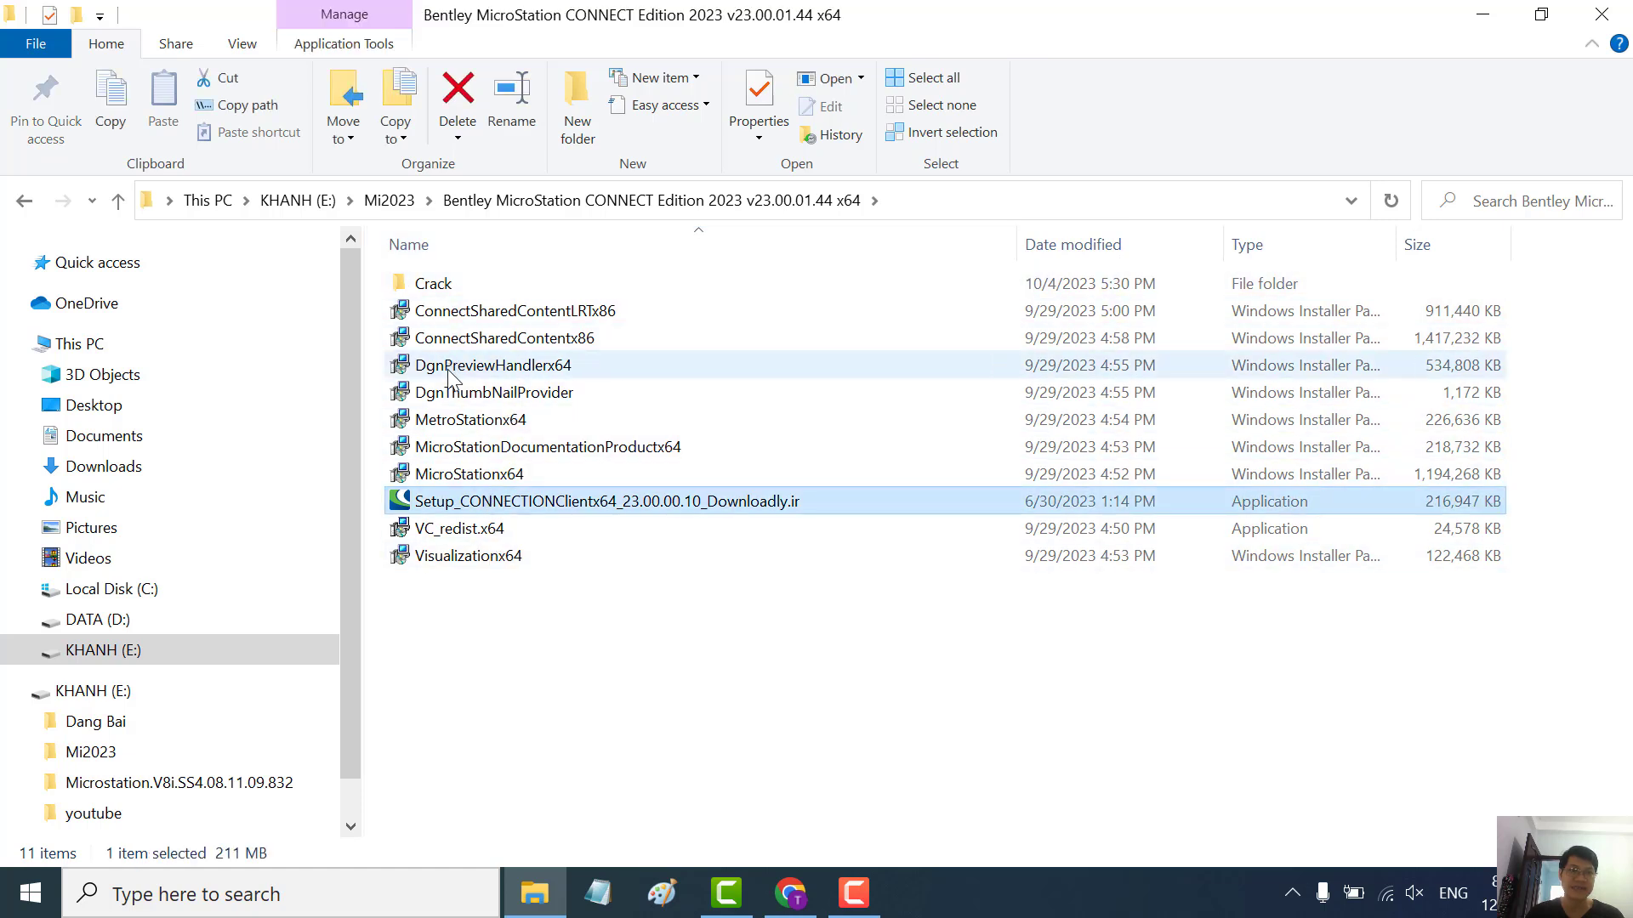
right_click(598, 507)
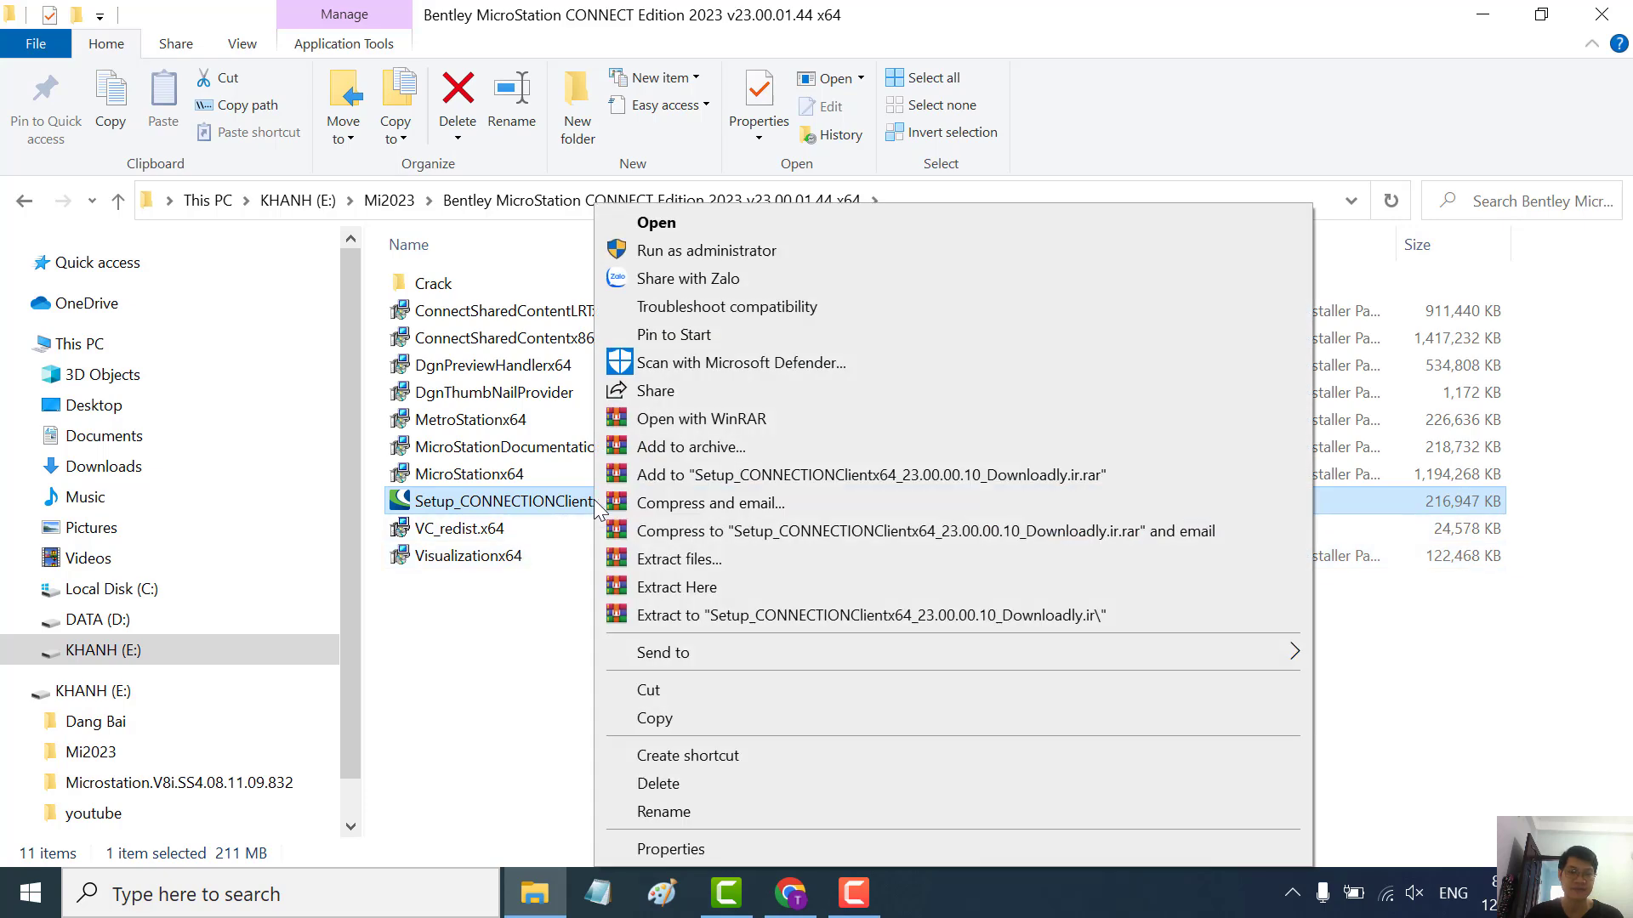
click(710, 252)
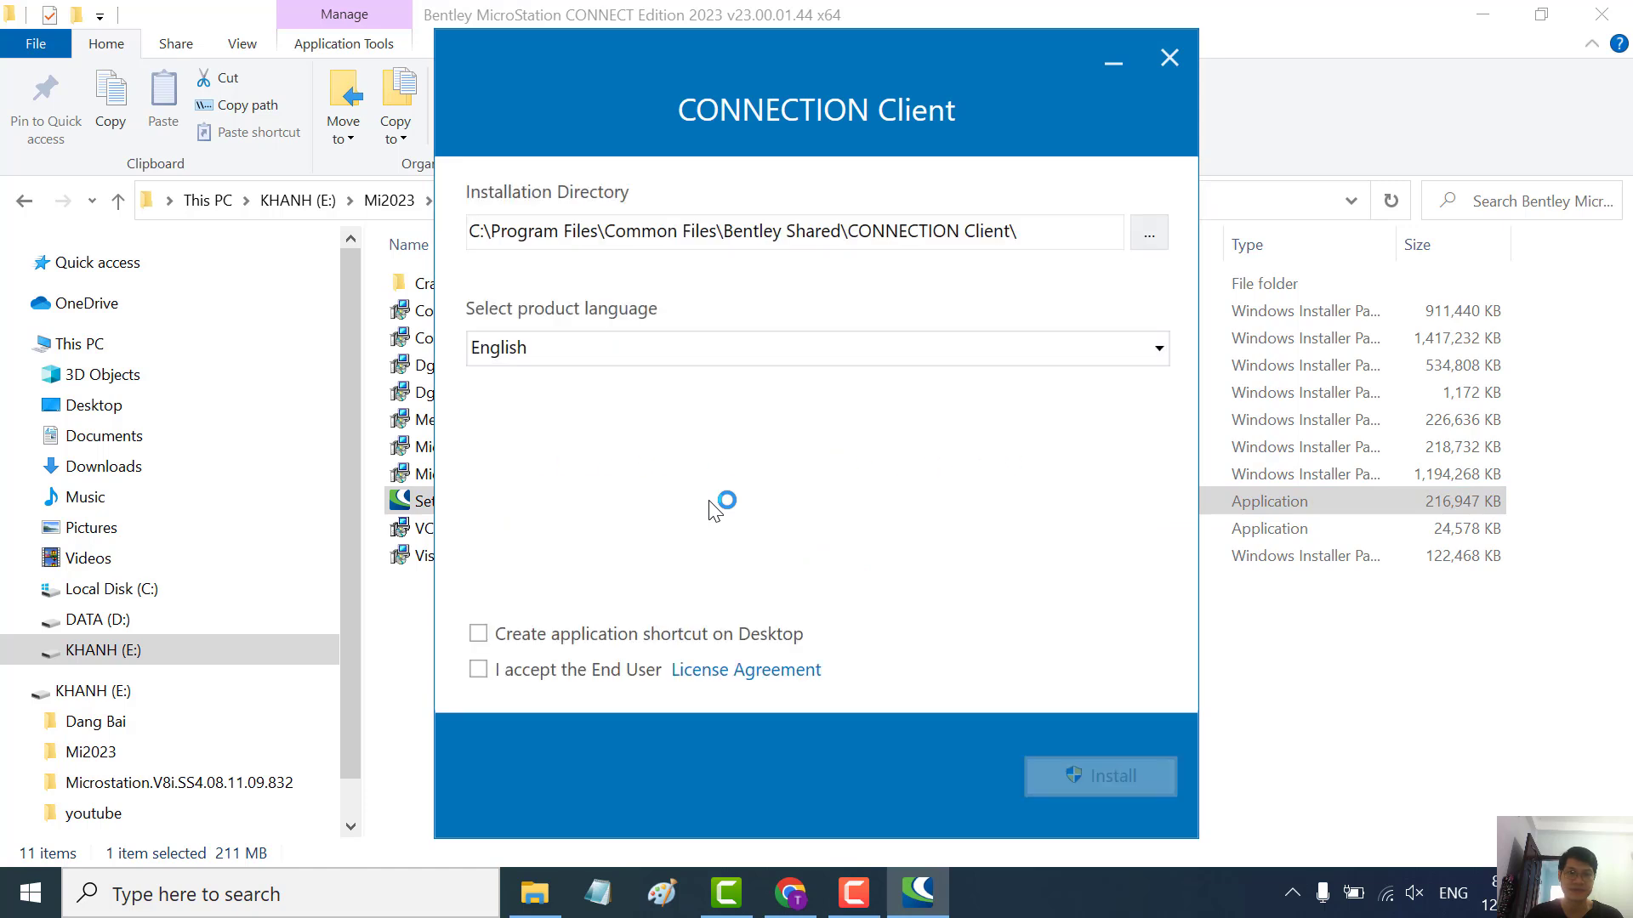
click(479, 674)
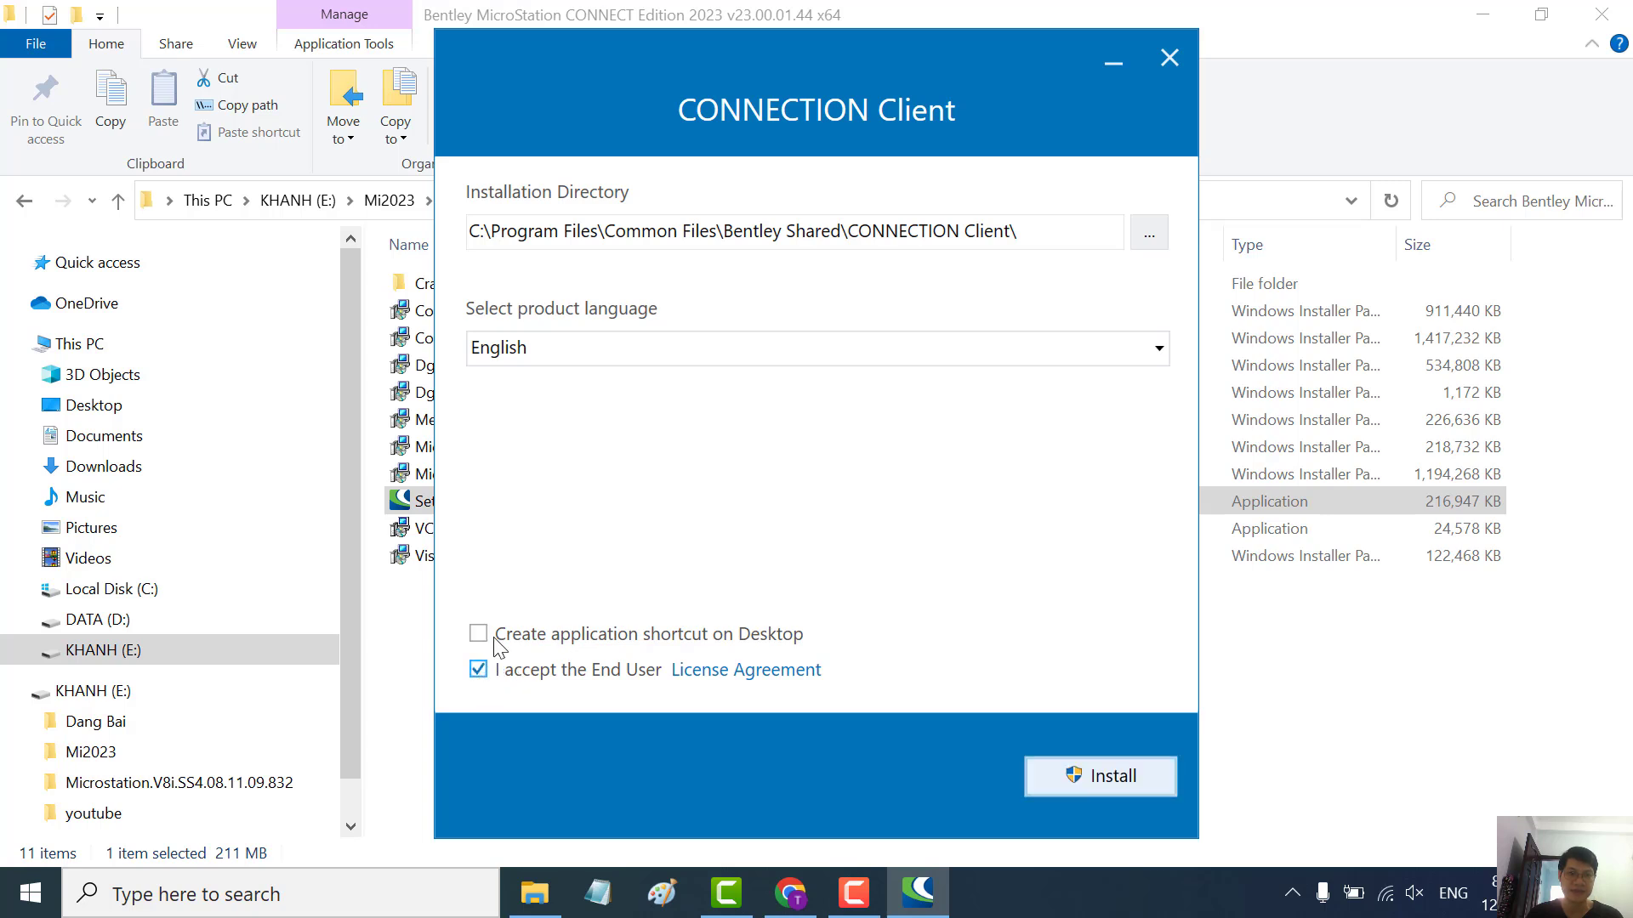
click(477, 636)
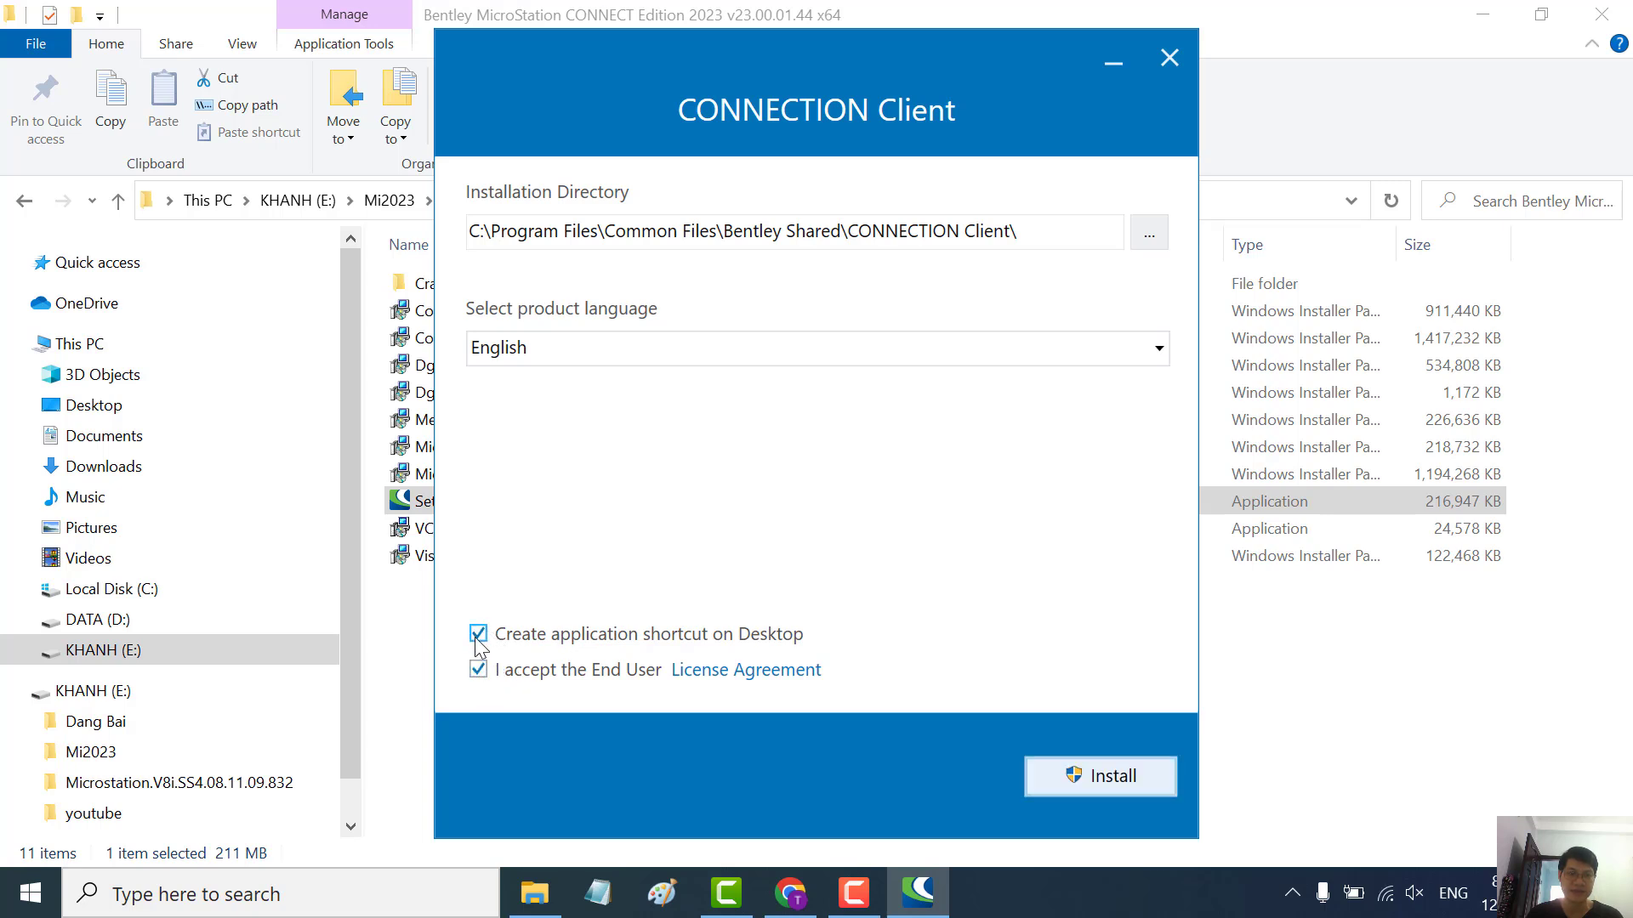
click(1119, 783)
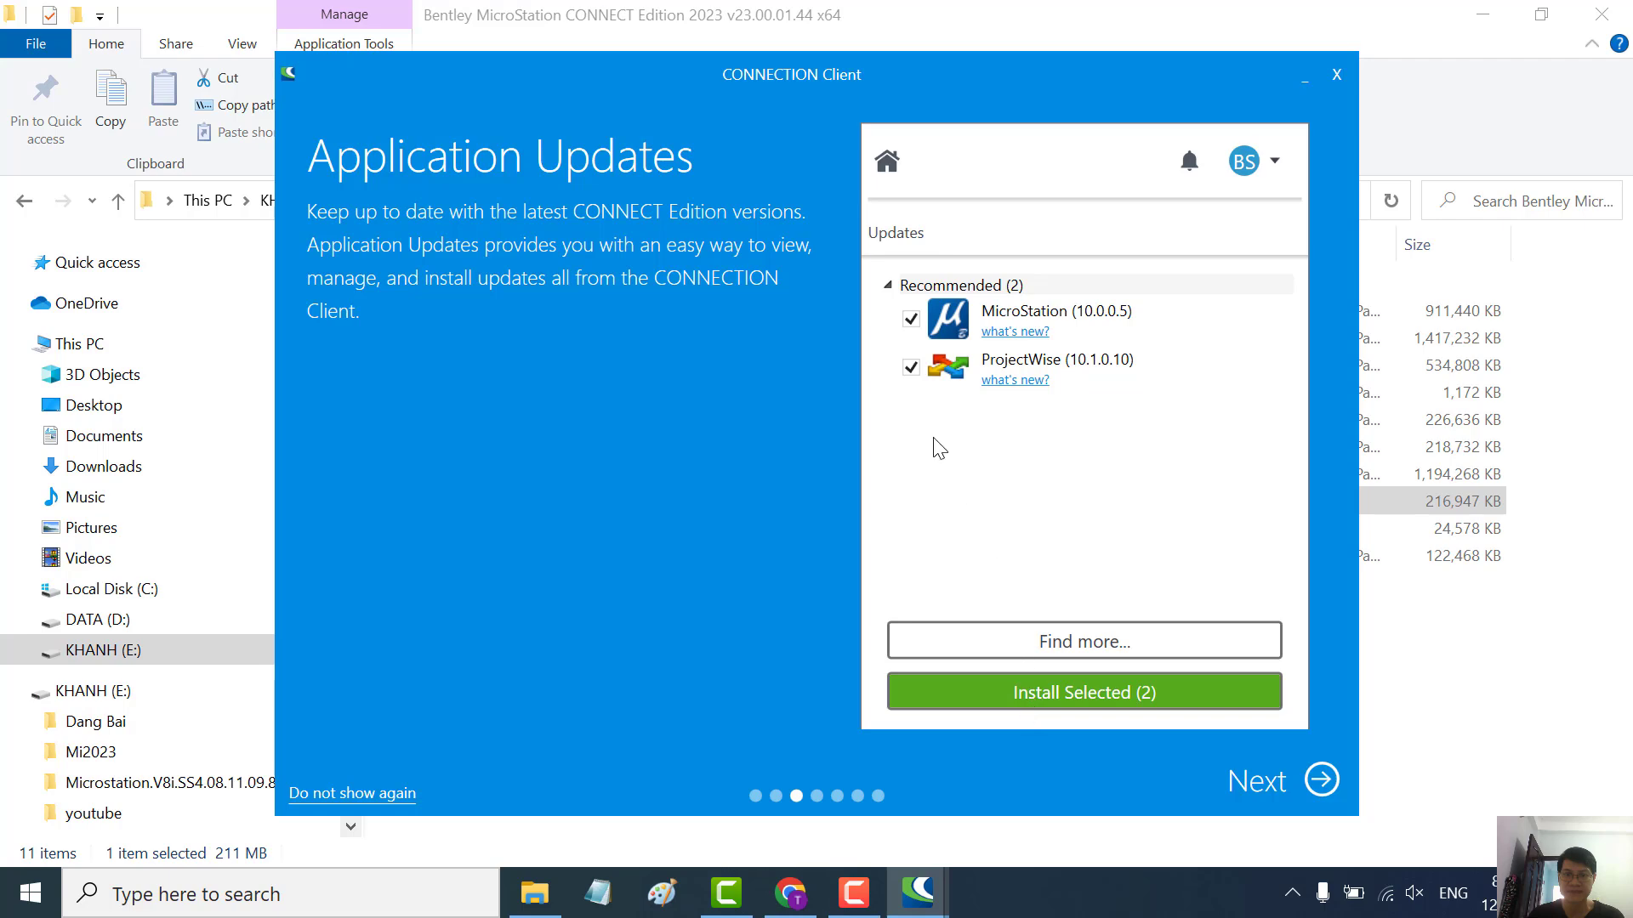
click(1054, 702)
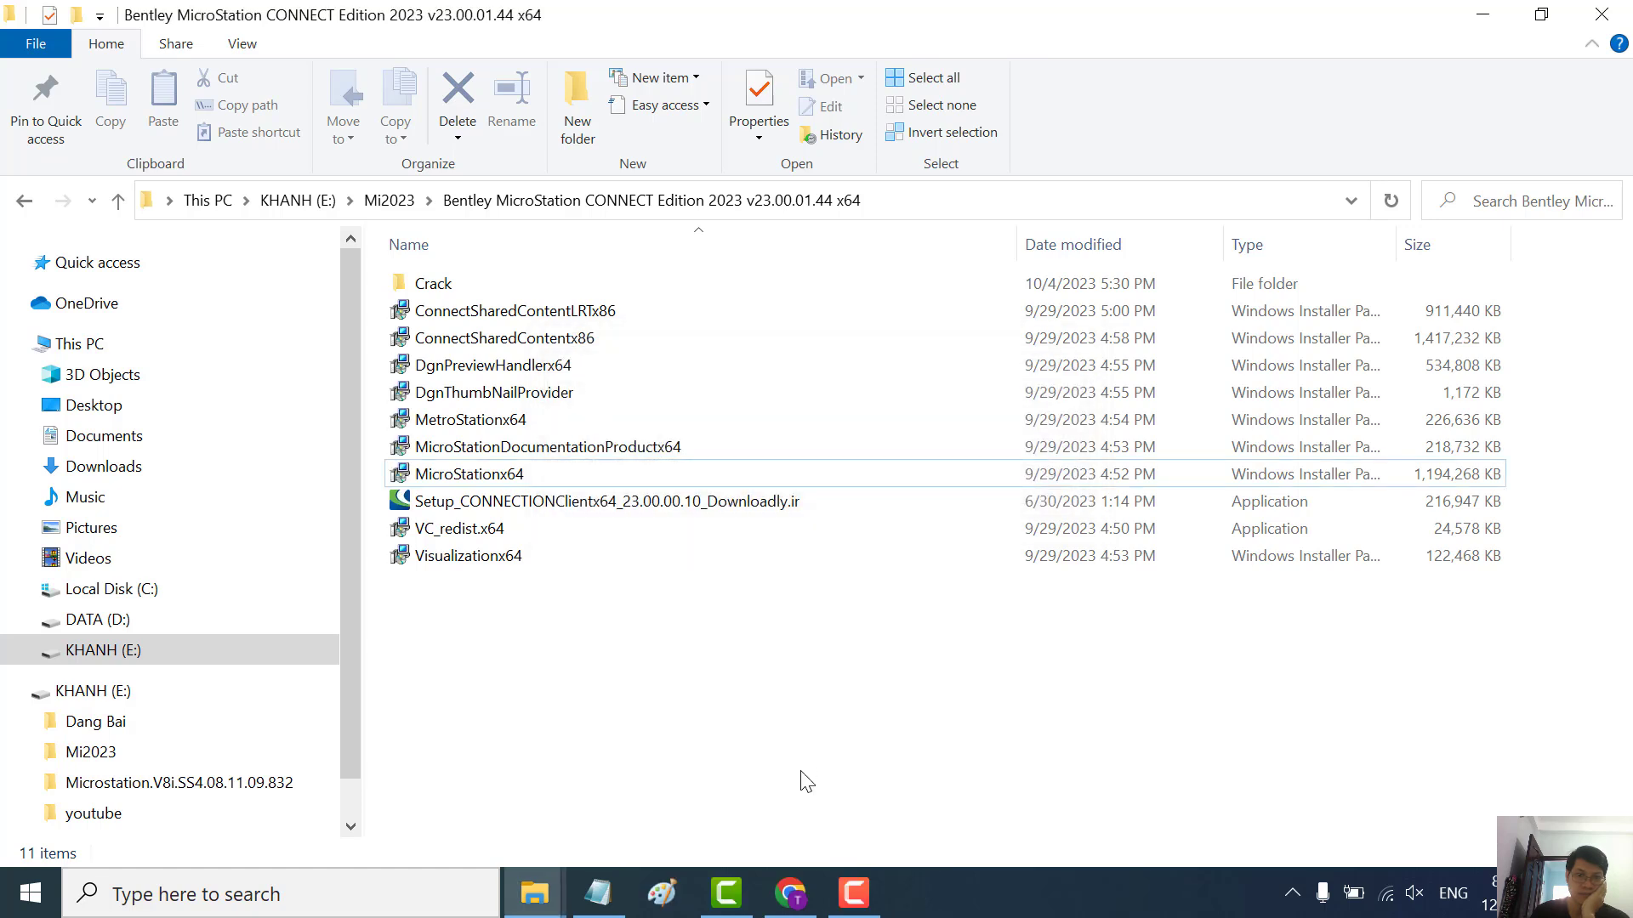
Show the desktop and refresh it
click(855, 897)
click(857, 903)
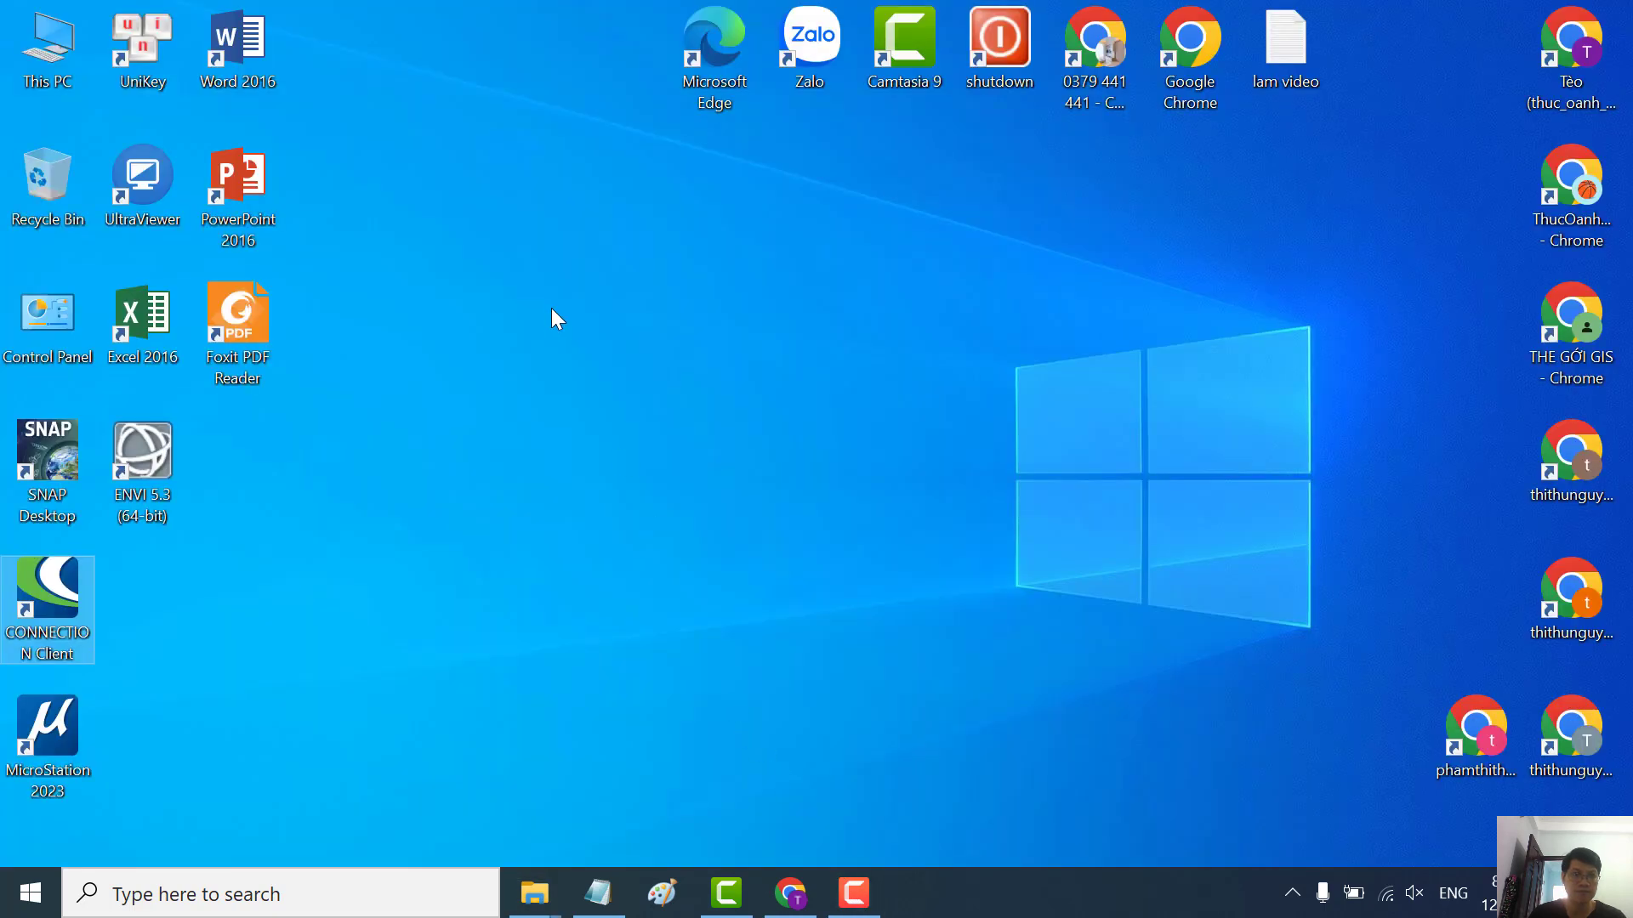
right_click(553, 311)
click(605, 387)
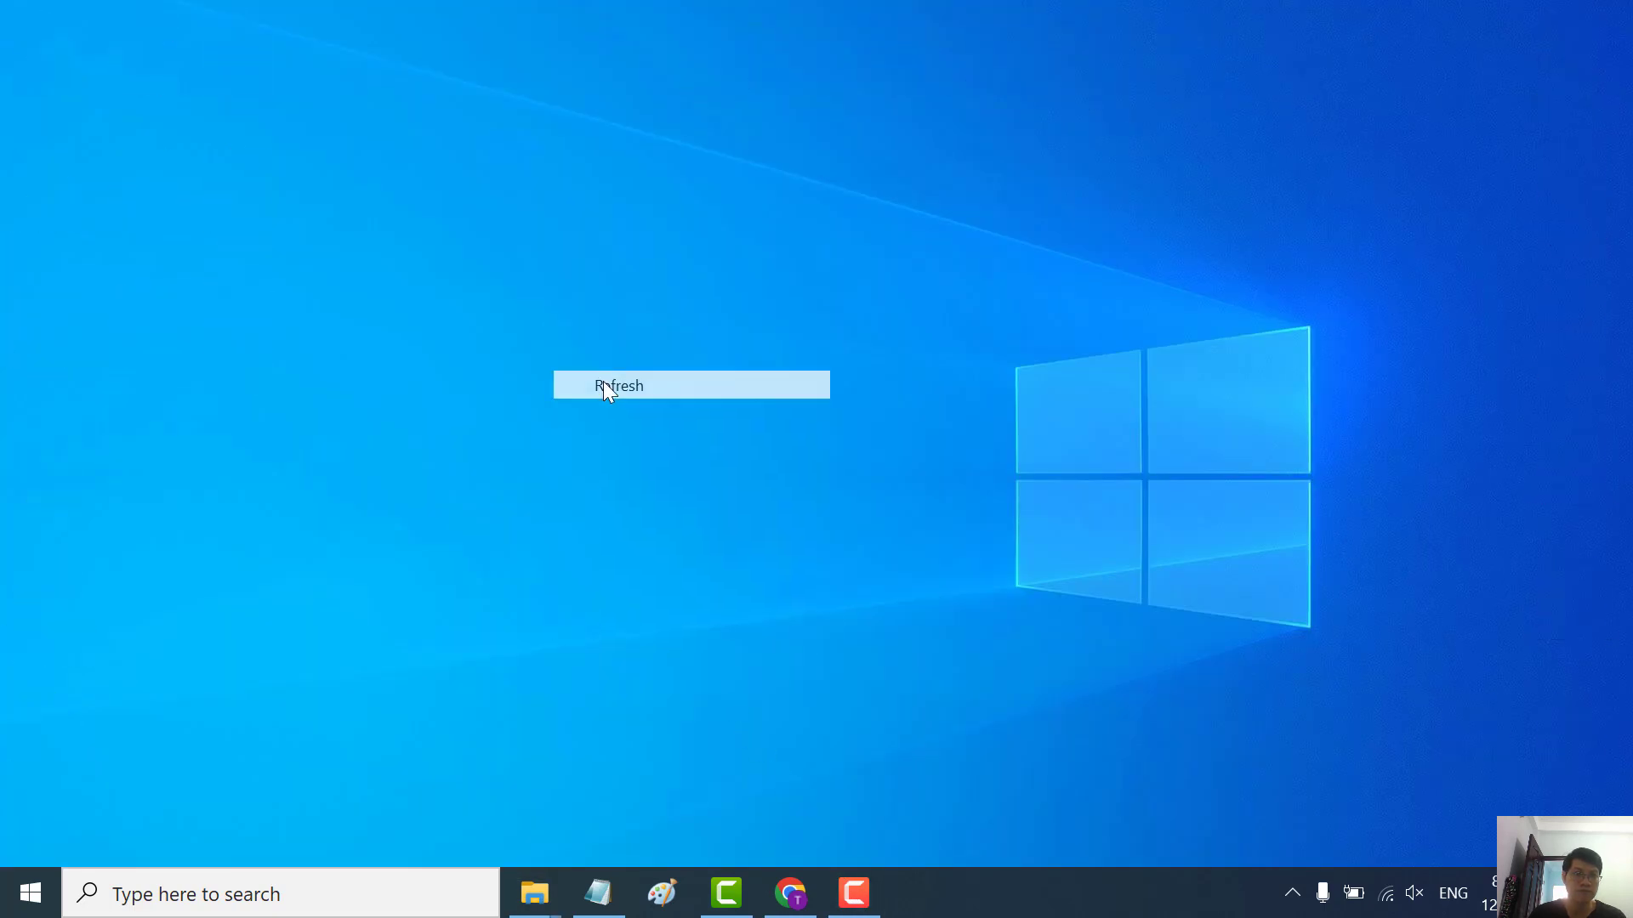
click(31, 893)
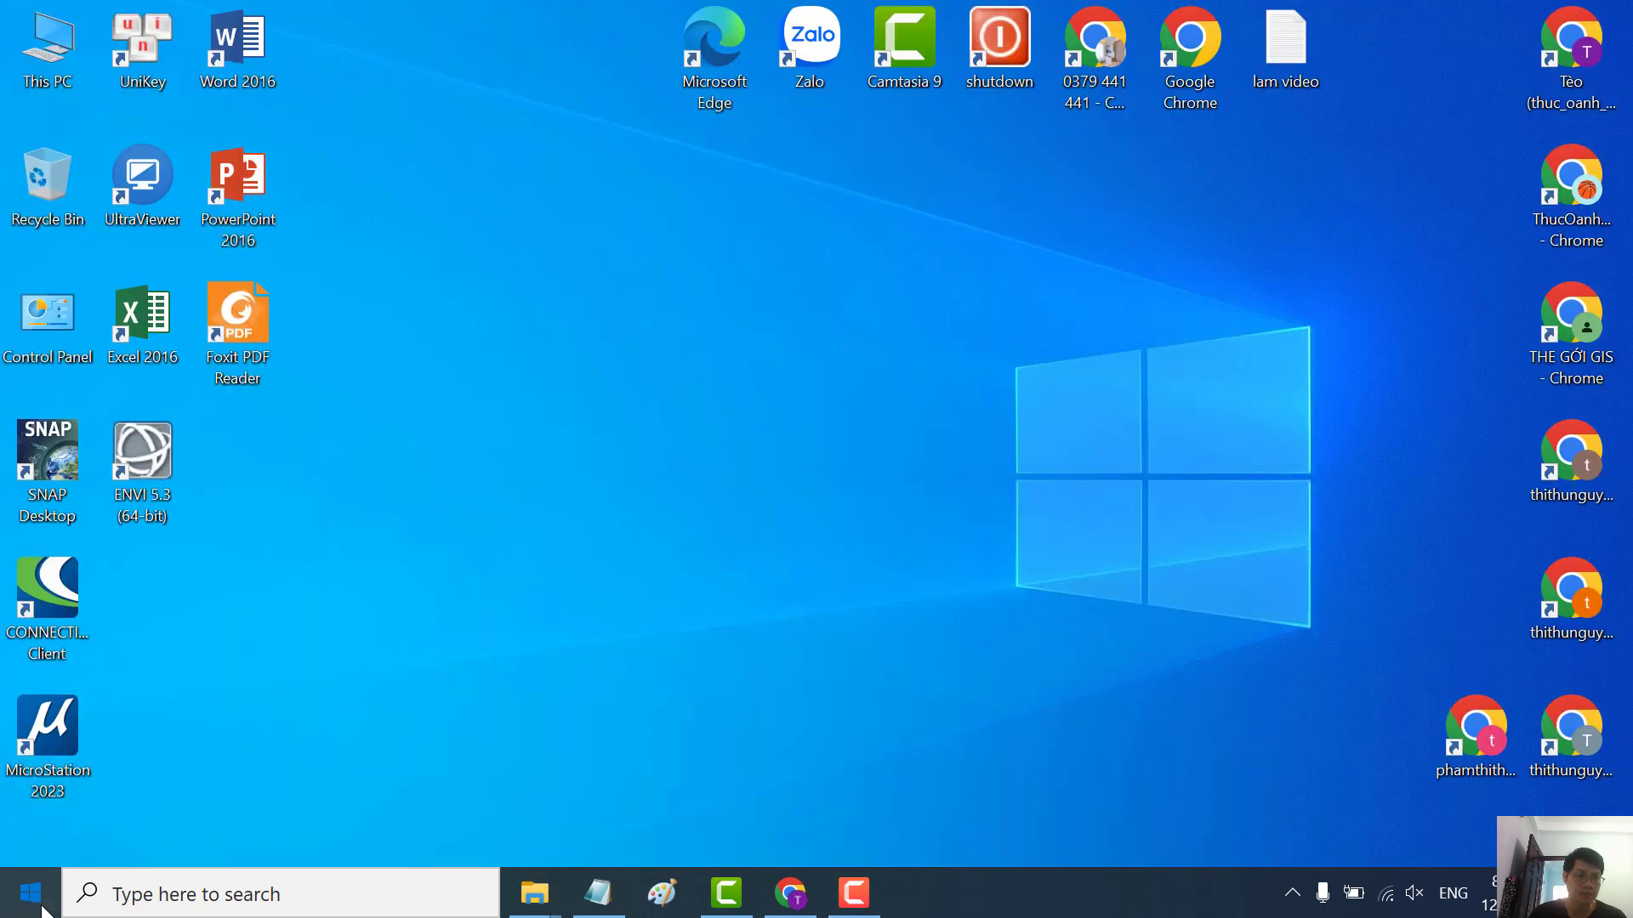
click(755, 659)
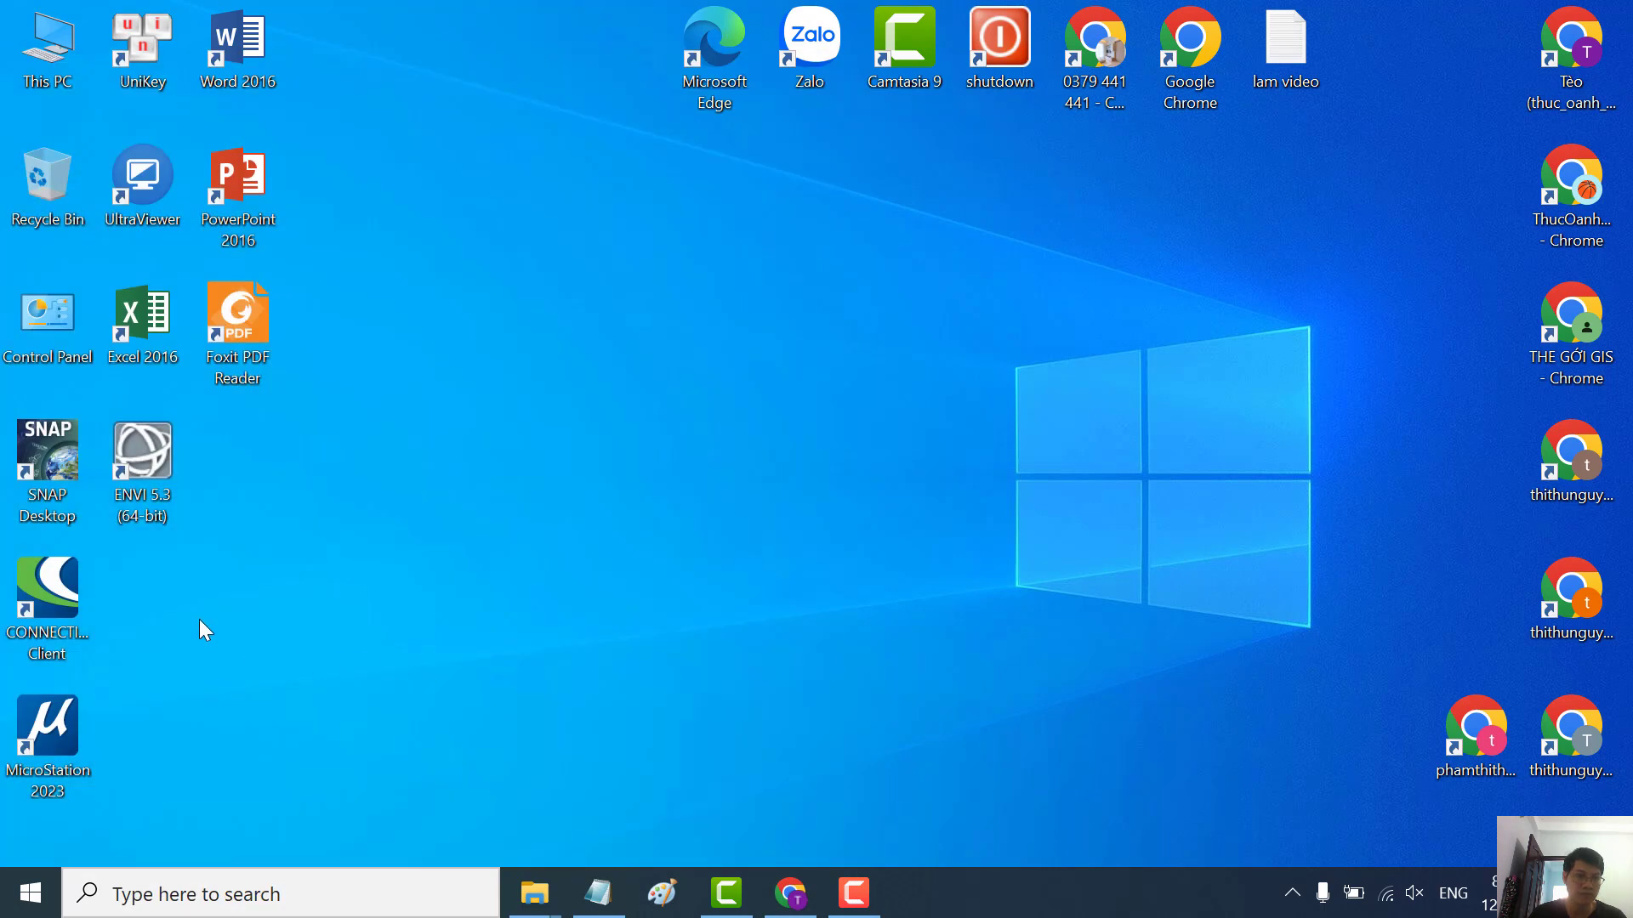
click(74, 563)
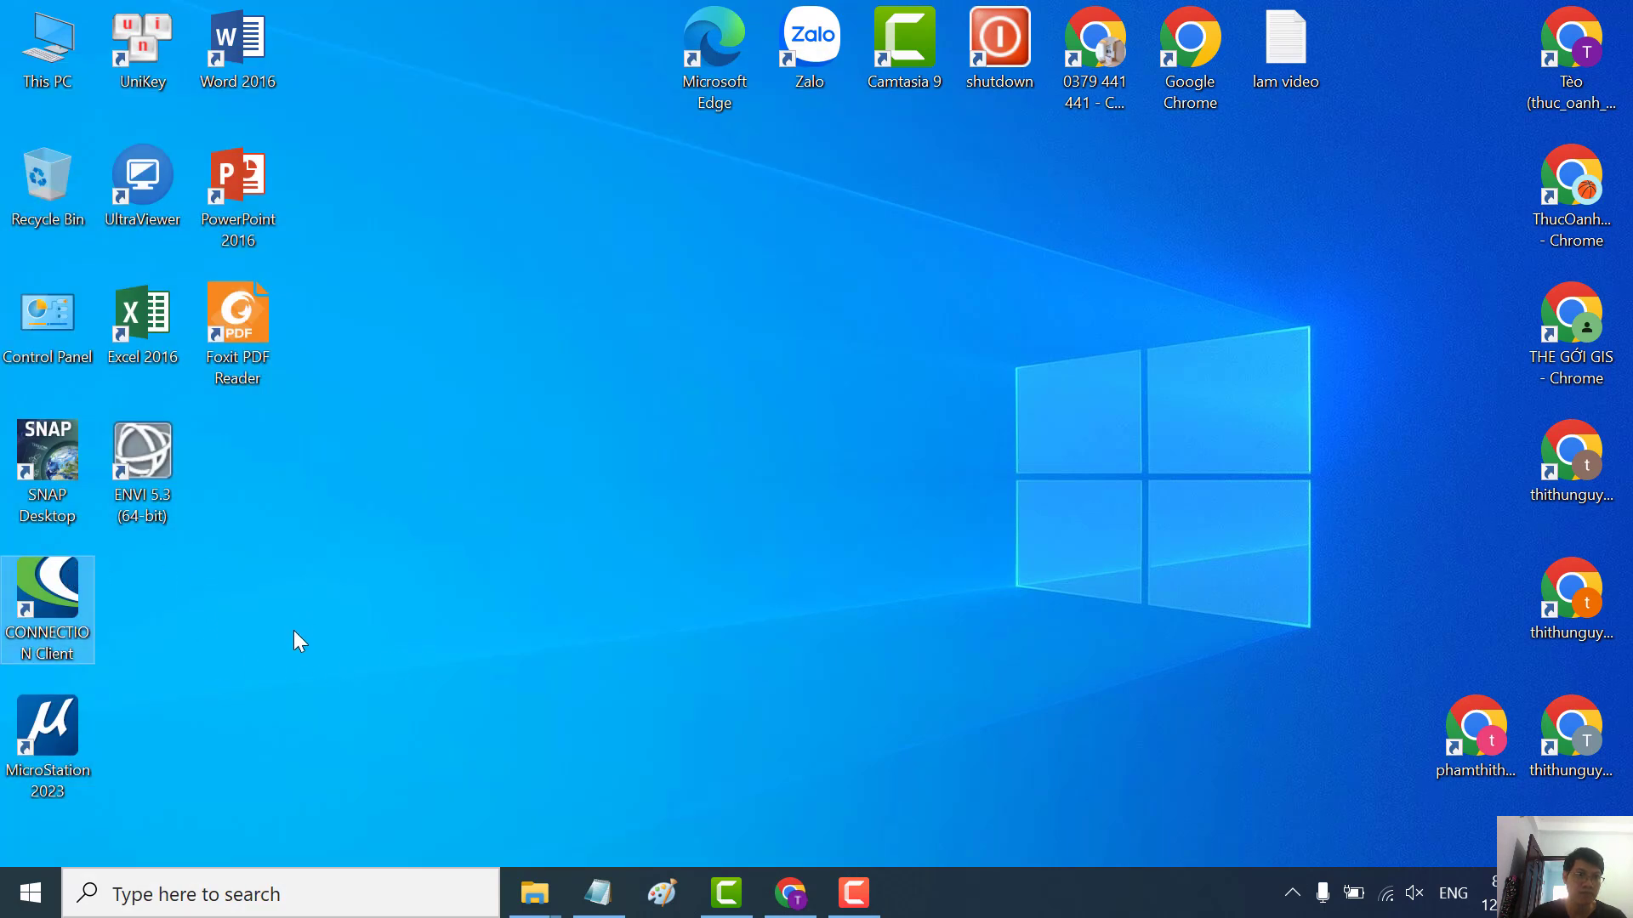
click(98, 689)
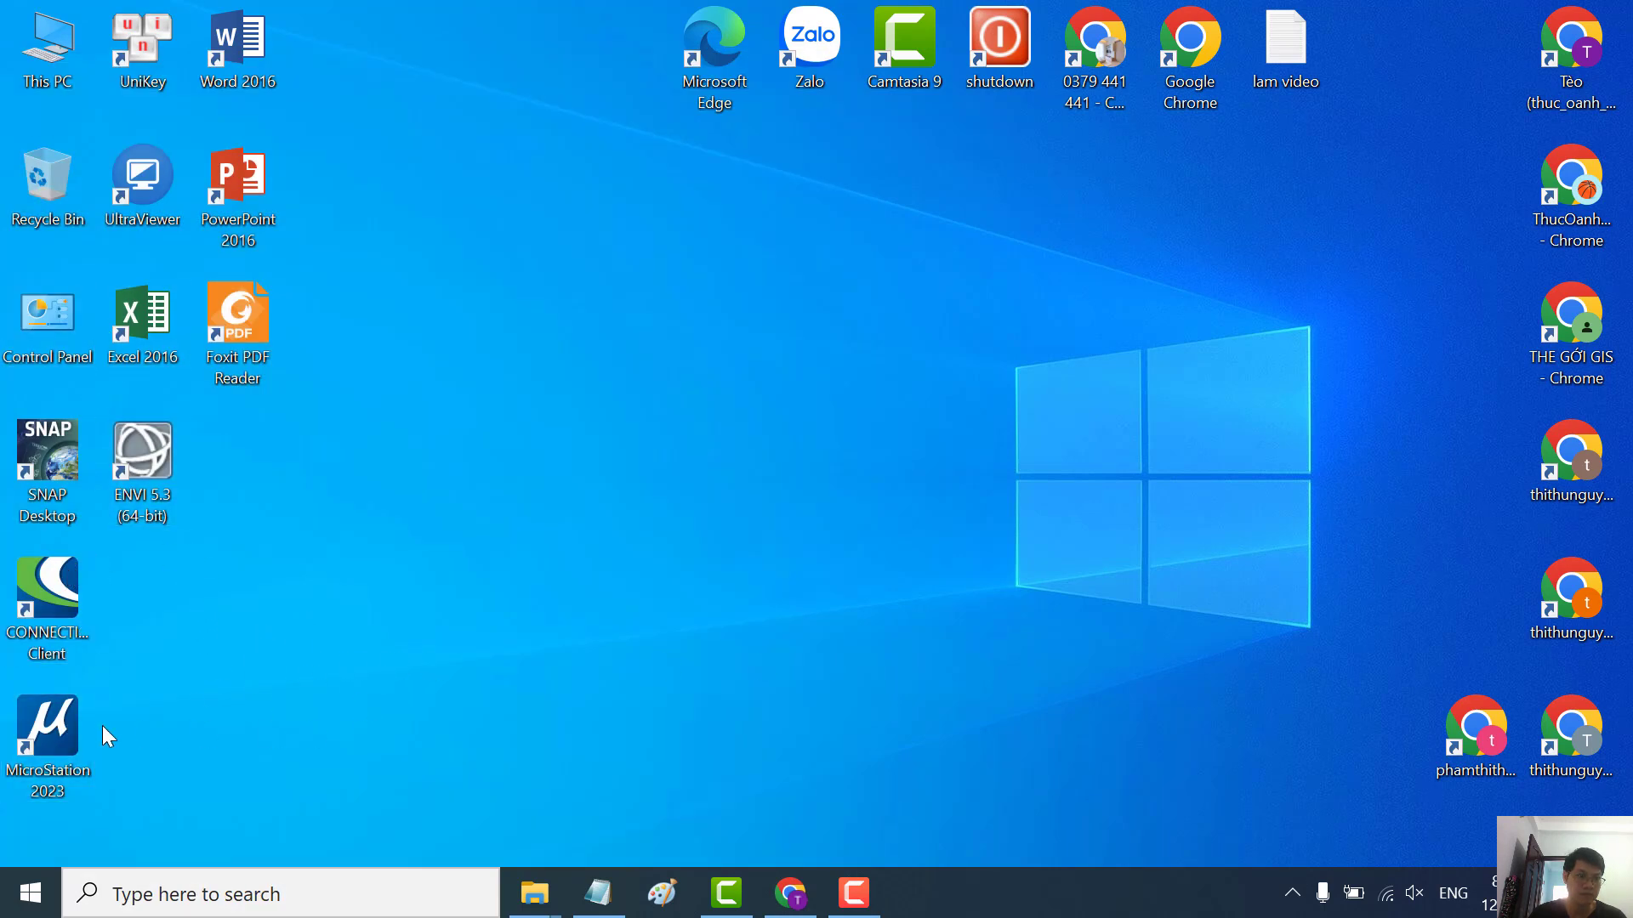
Launch MicroStation 2023 from its desktop shortcut, dismiss the Bentley sign-in window, and quit the program
right_click(67, 737)
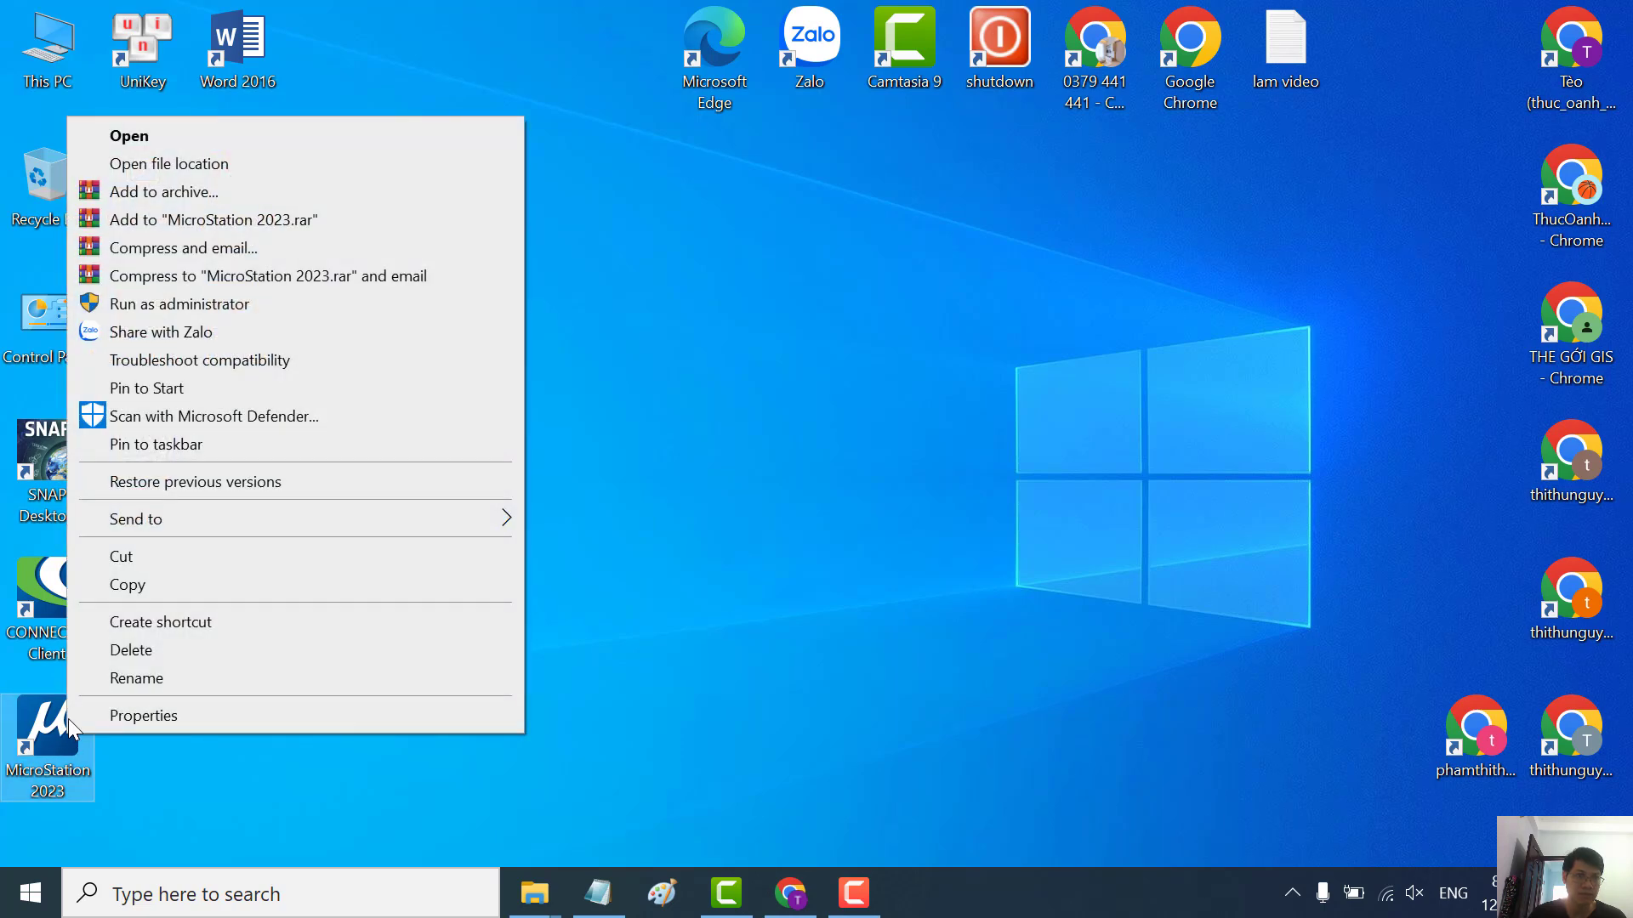
click(246, 136)
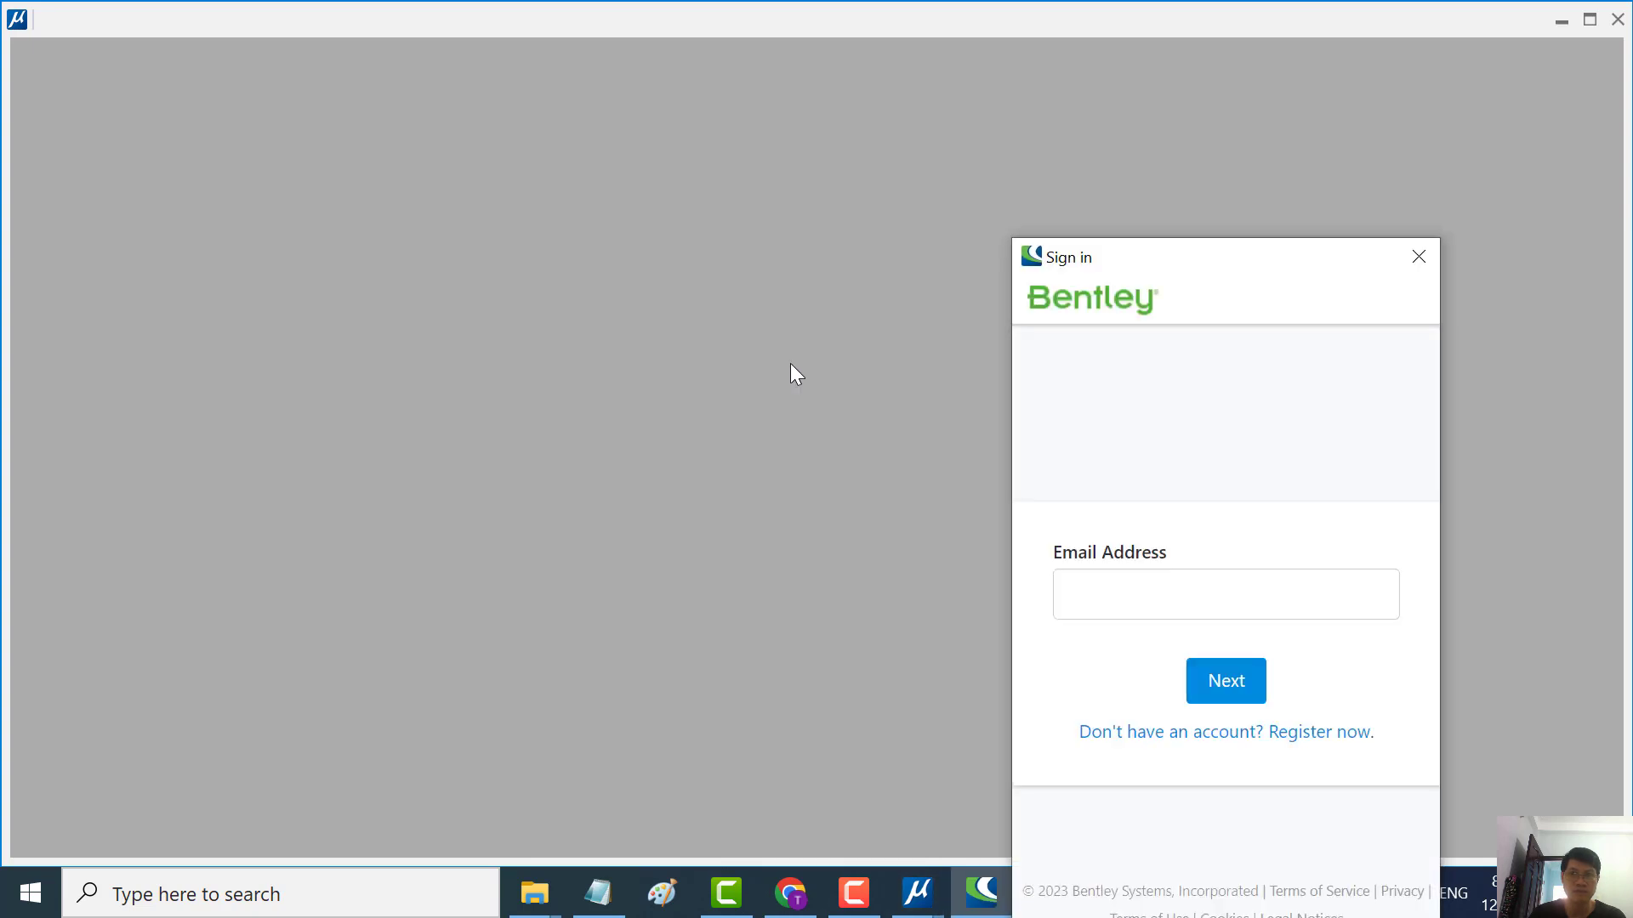
click(1420, 255)
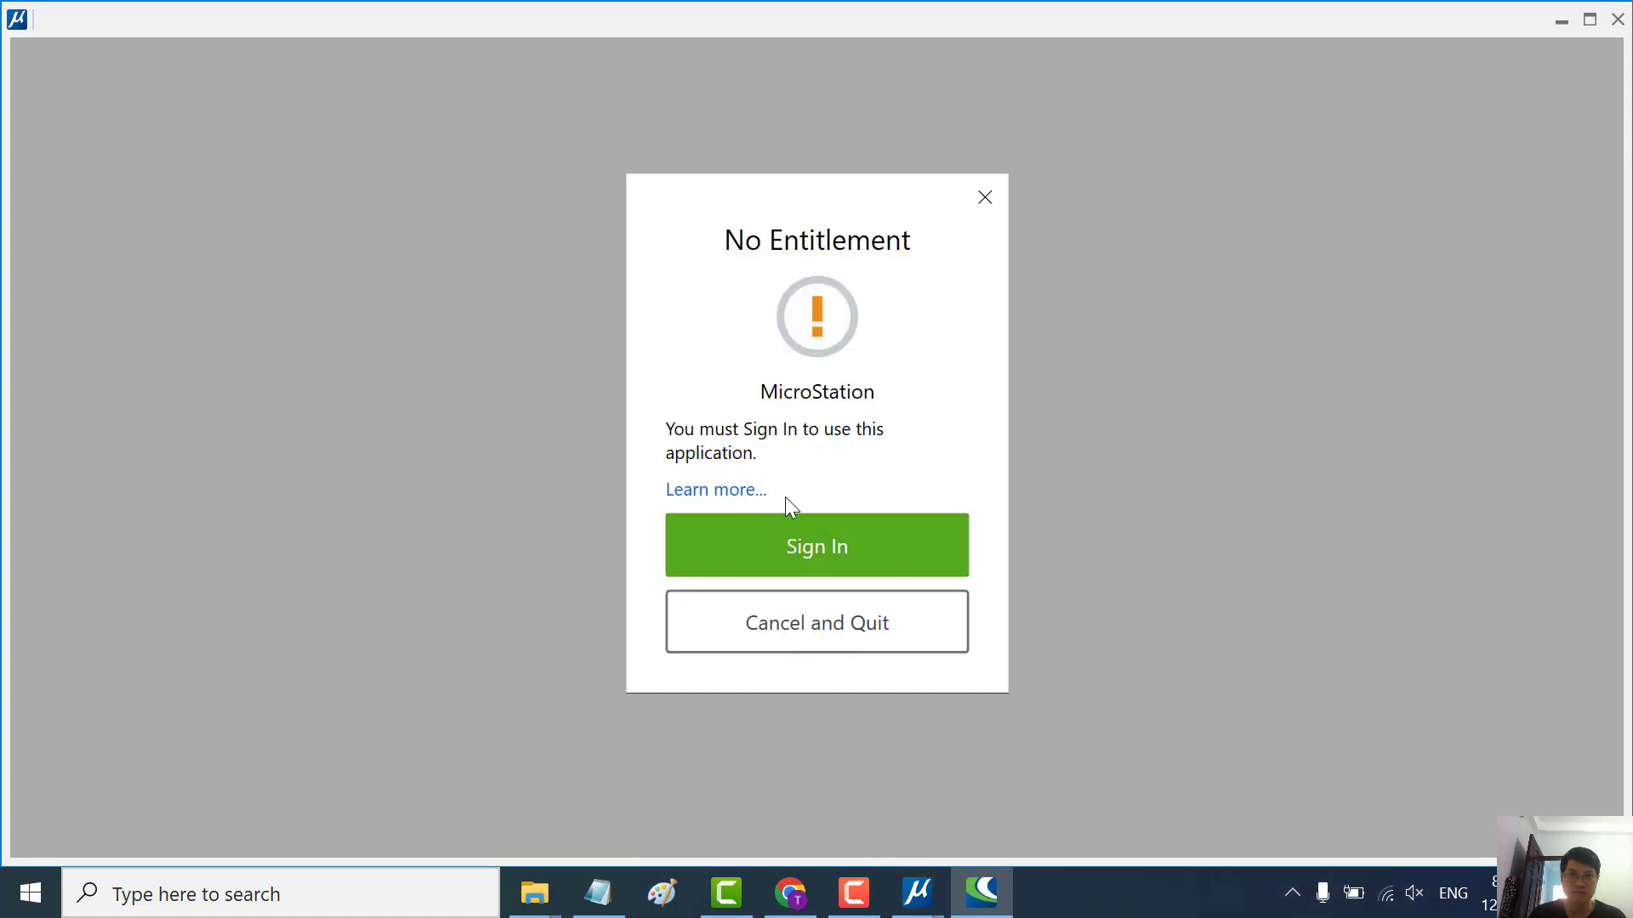
click(861, 604)
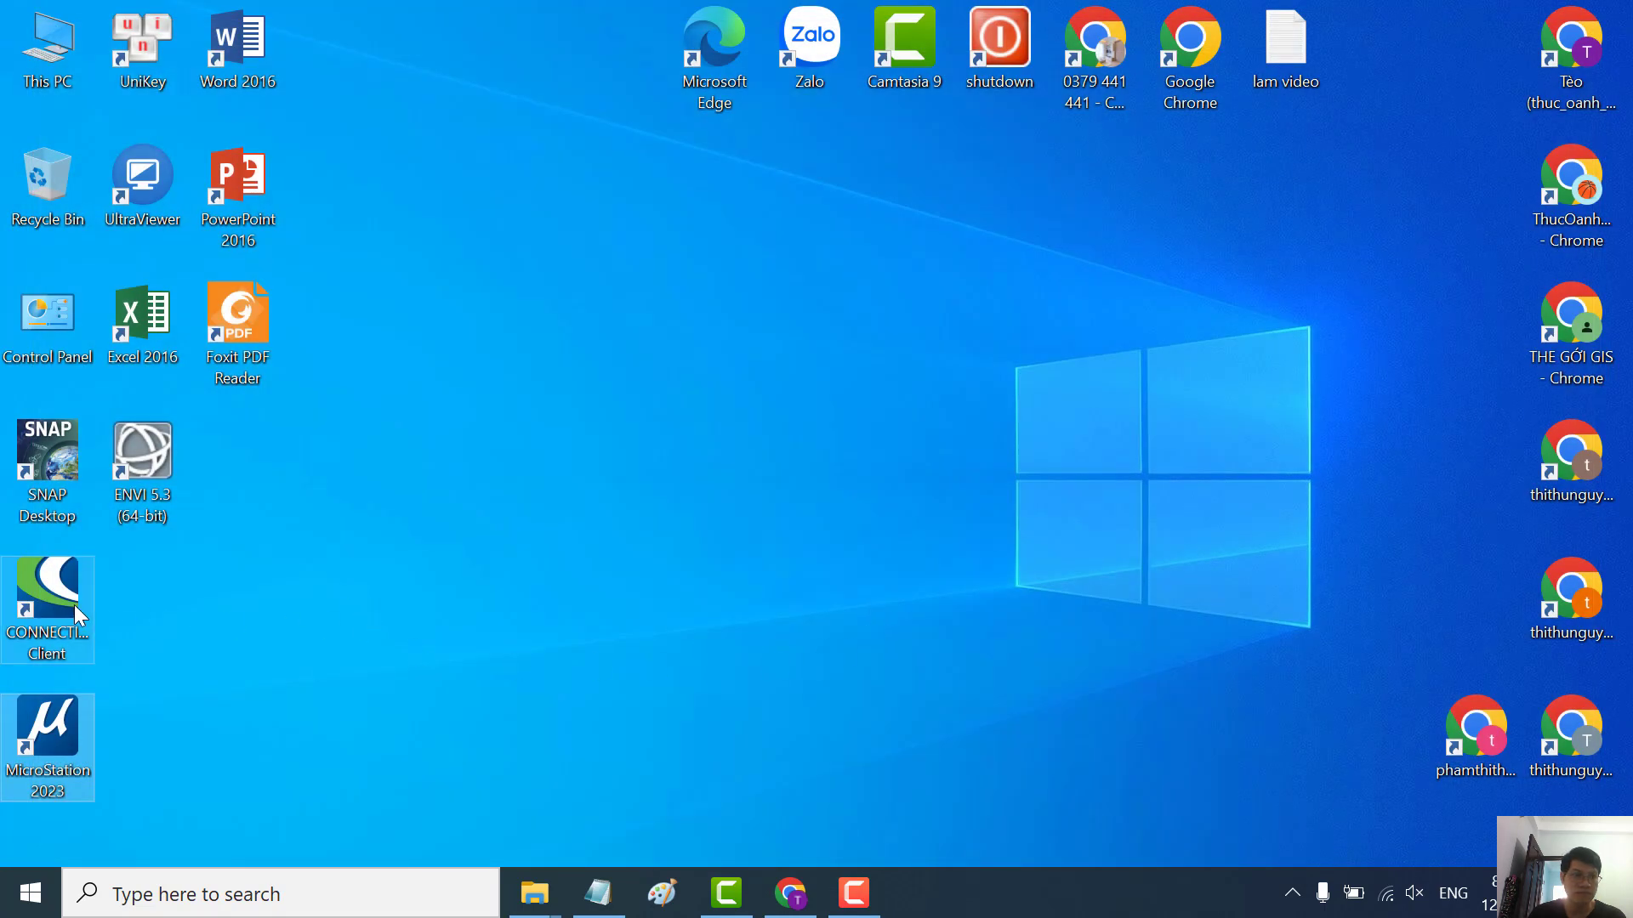
click(170, 595)
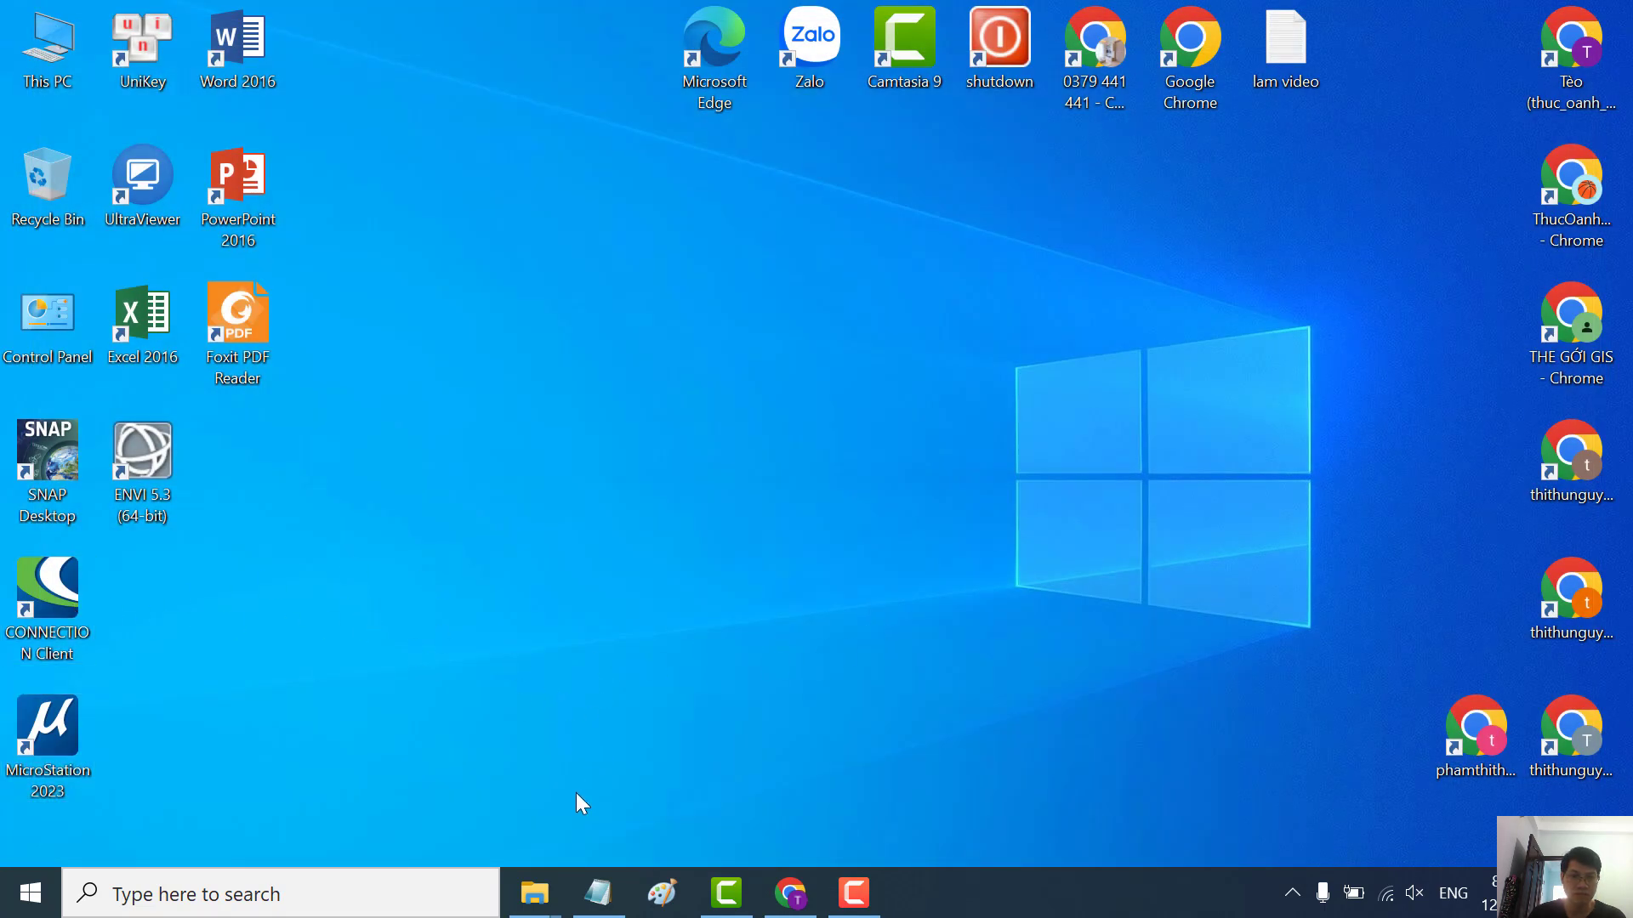
Return to the MicroStation installer folder in File Explorer, open its Crack subfolder and select the Patch application
mouse_move(534, 893)
click(489, 810)
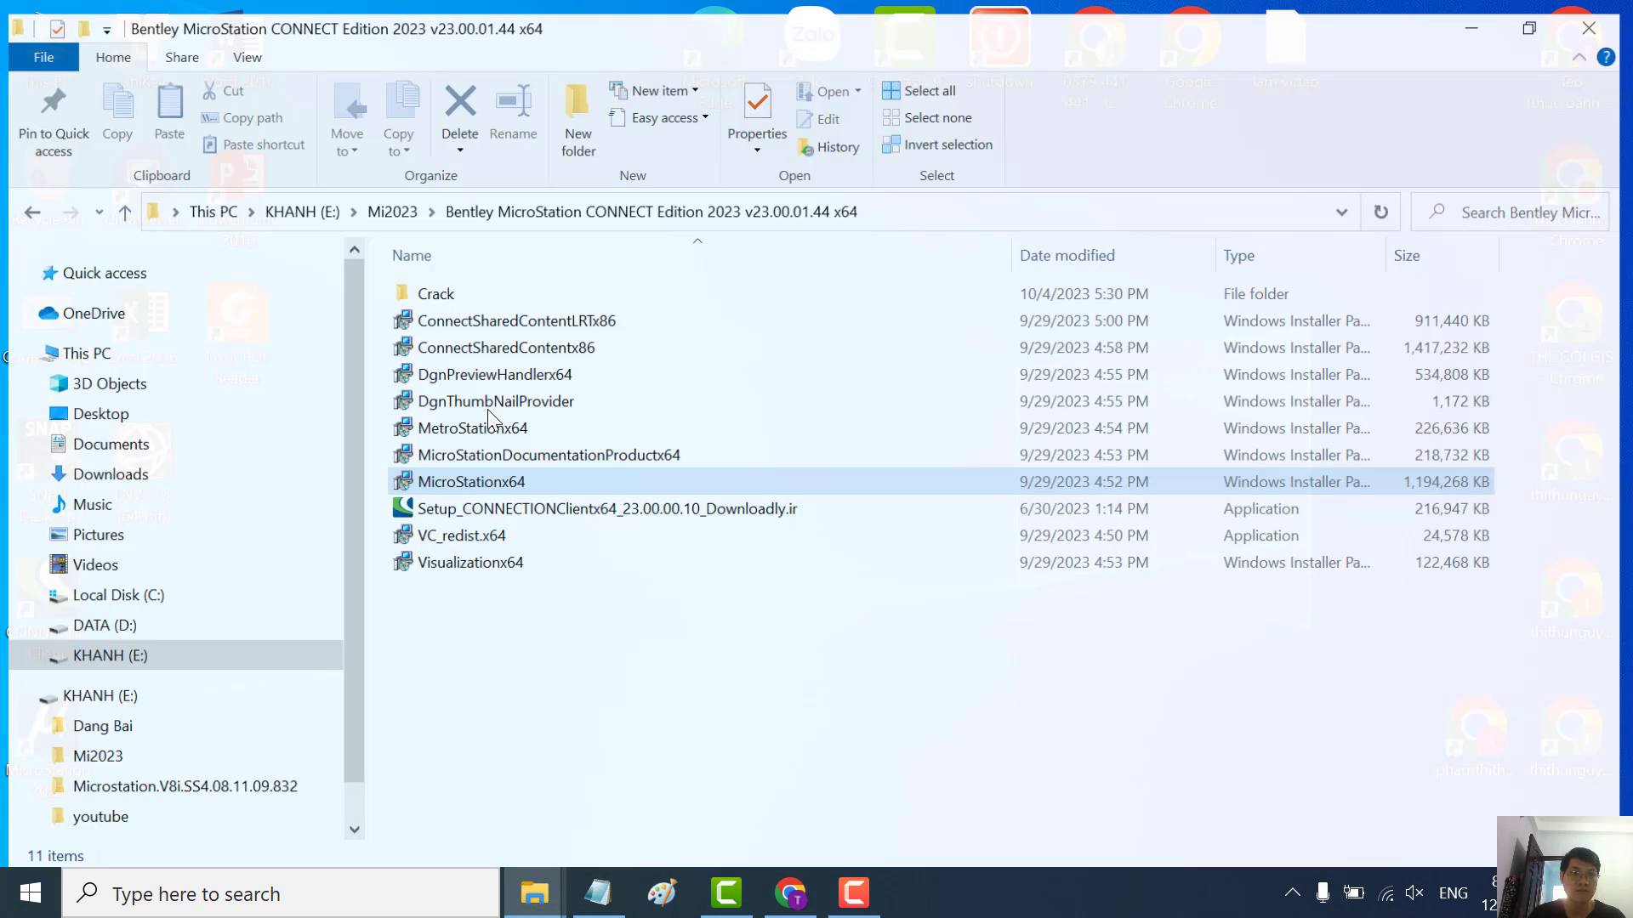
double_click(432, 282)
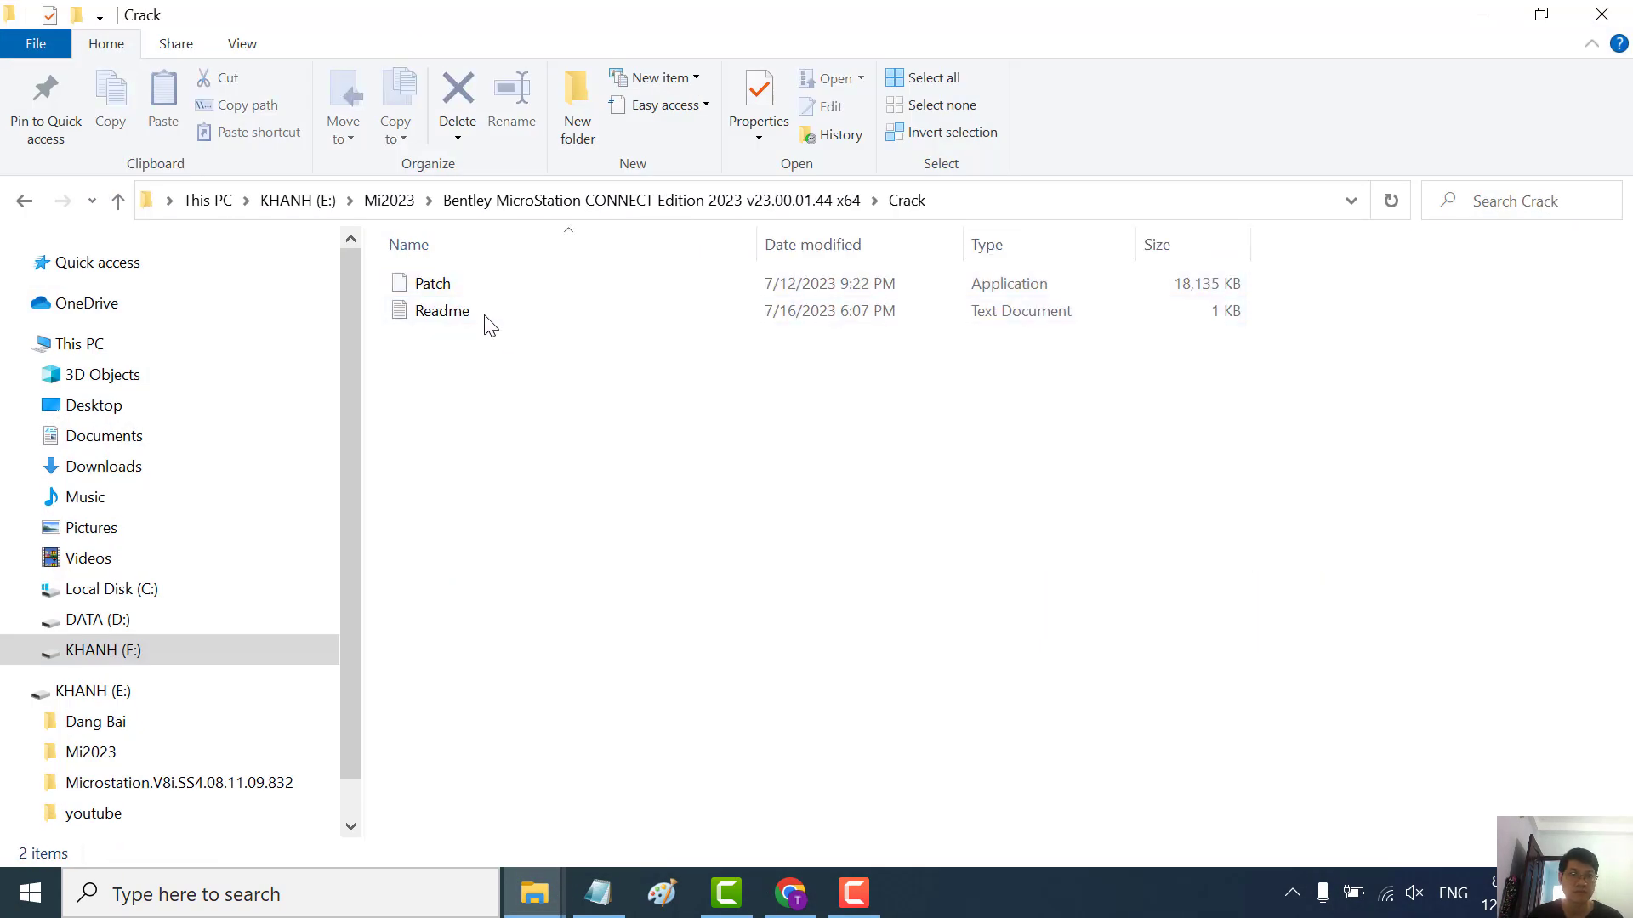
click(502, 286)
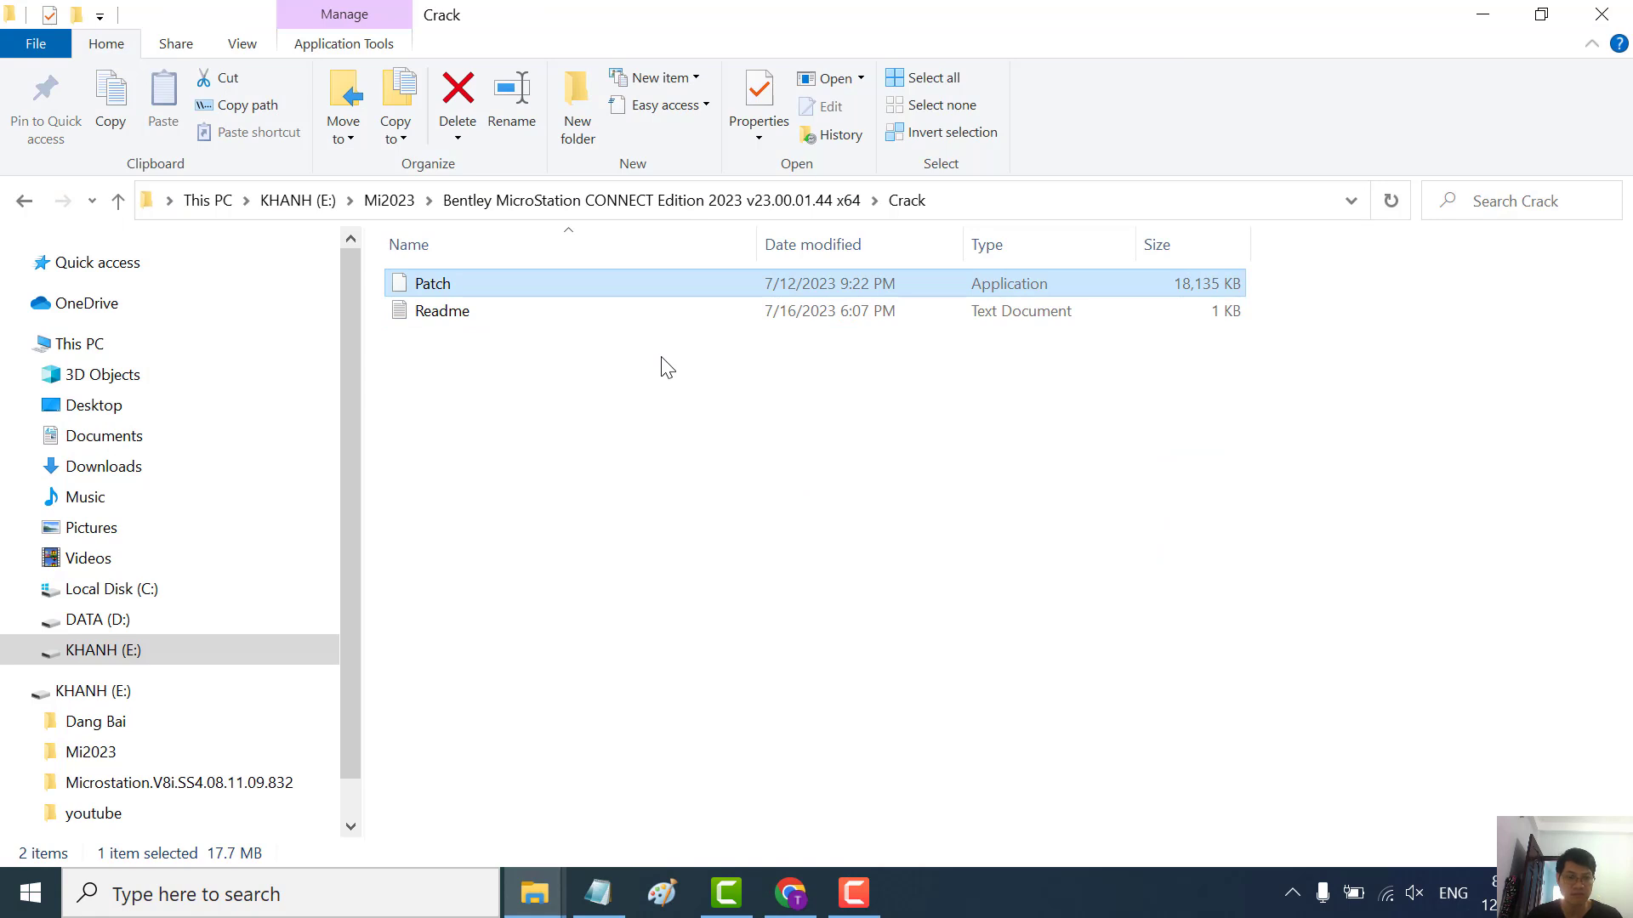
Open the Readme text file, copy the registration name from its instructions, and minimize the document
double_click(456, 313)
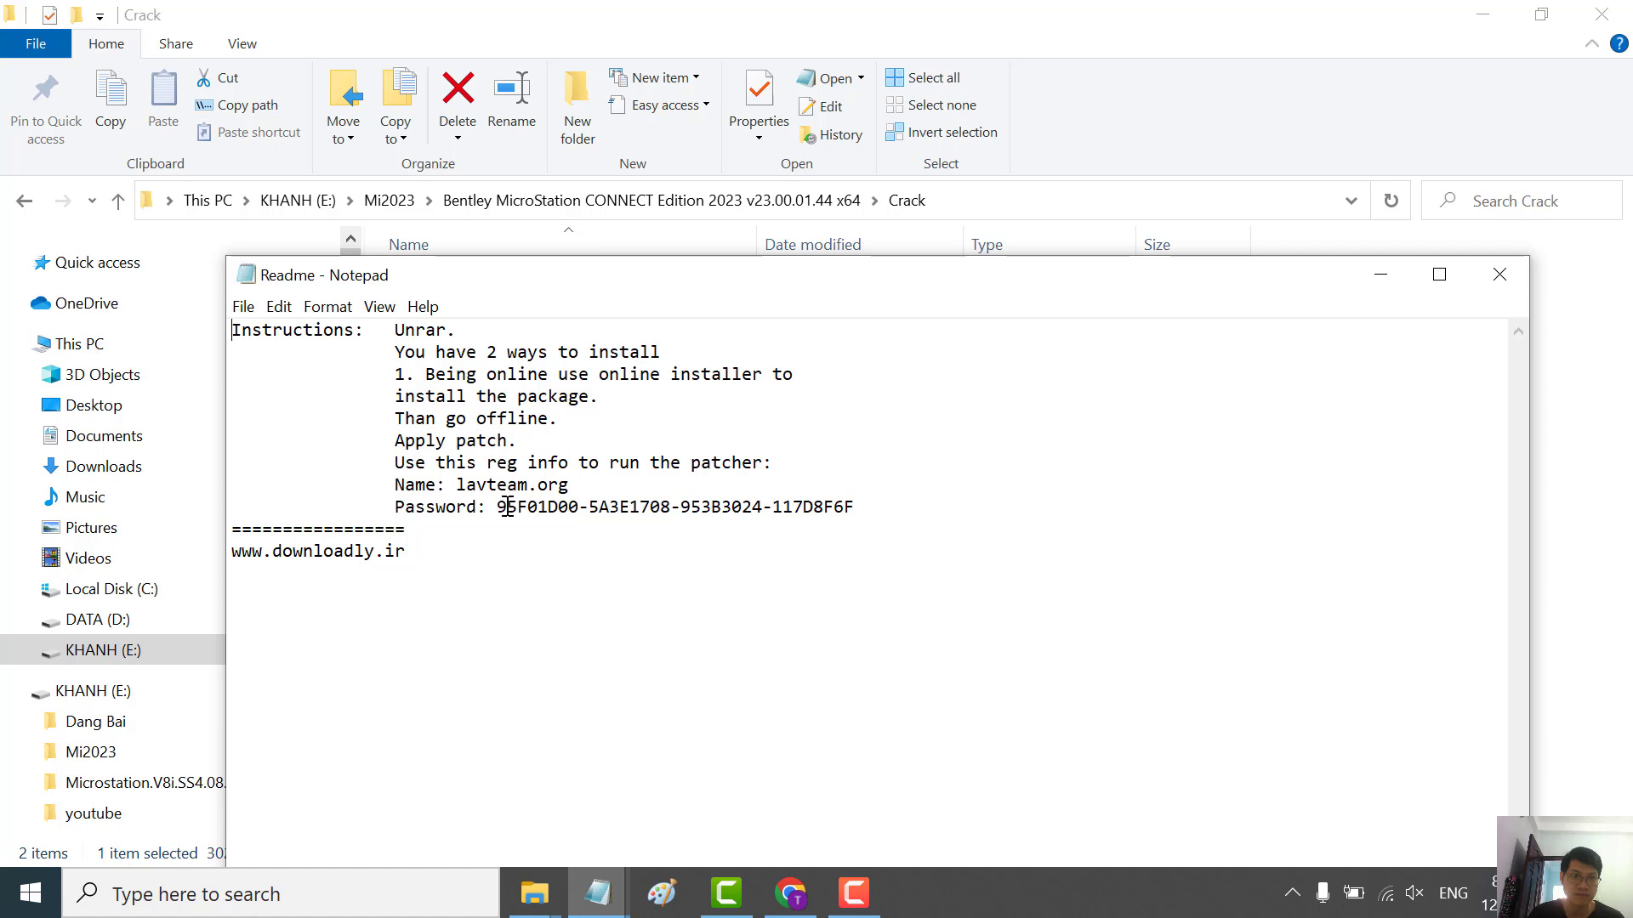
mouse_move(457, 484)
mouse_down()
mouse_move(608, 492)
mouse_move(460, 484)
mouse_up()
key(ctrl+c)
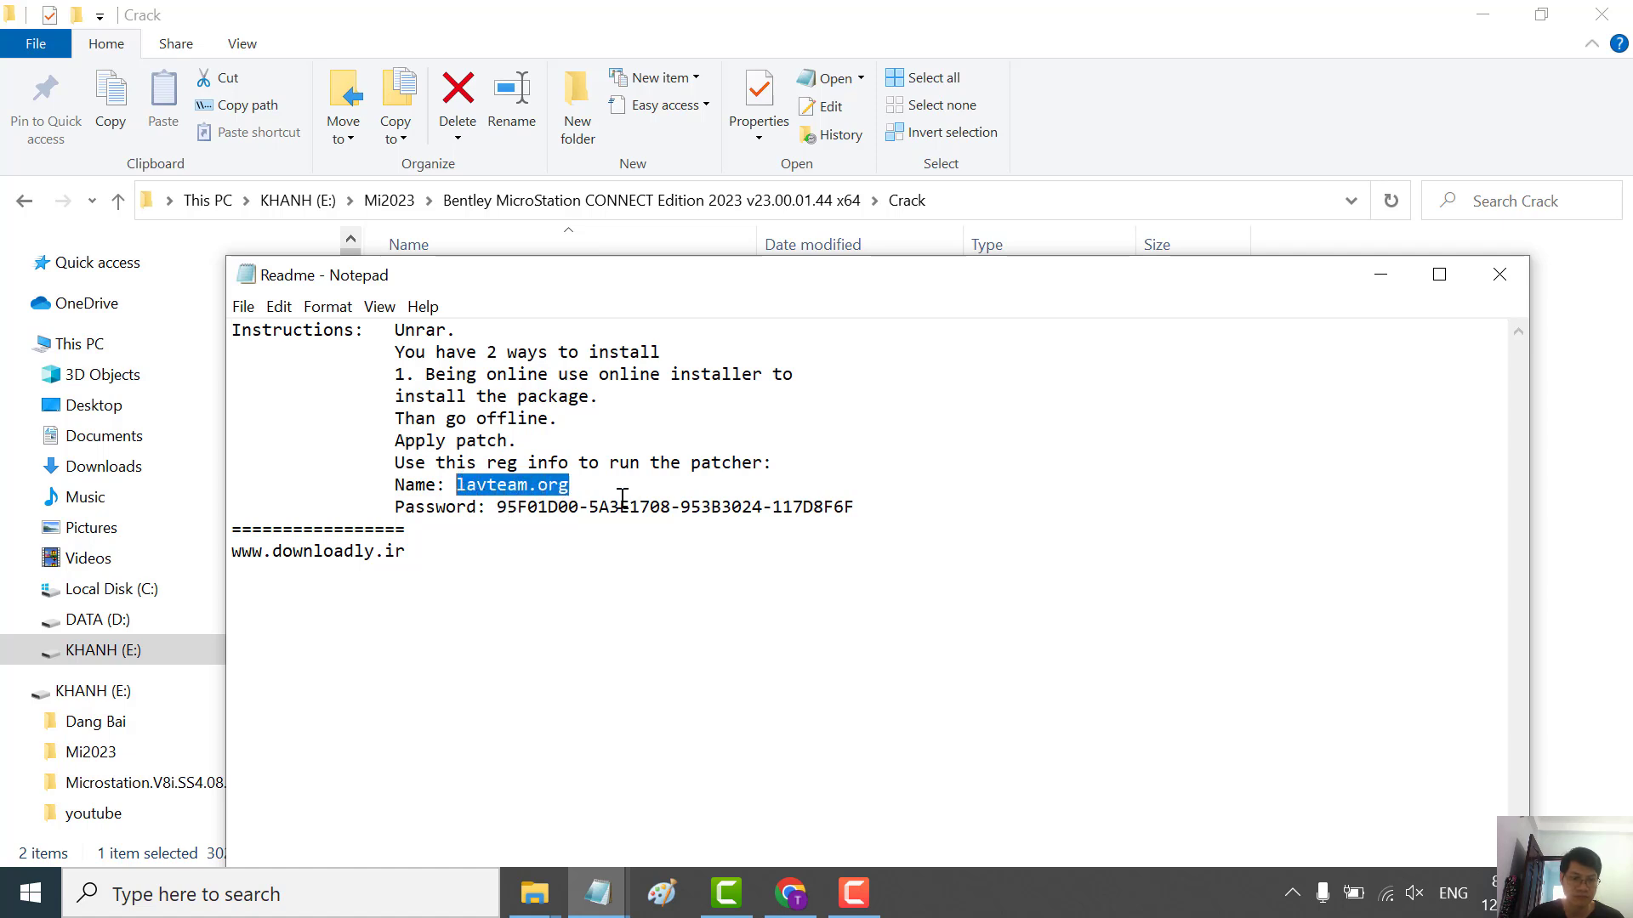
click(1380, 273)
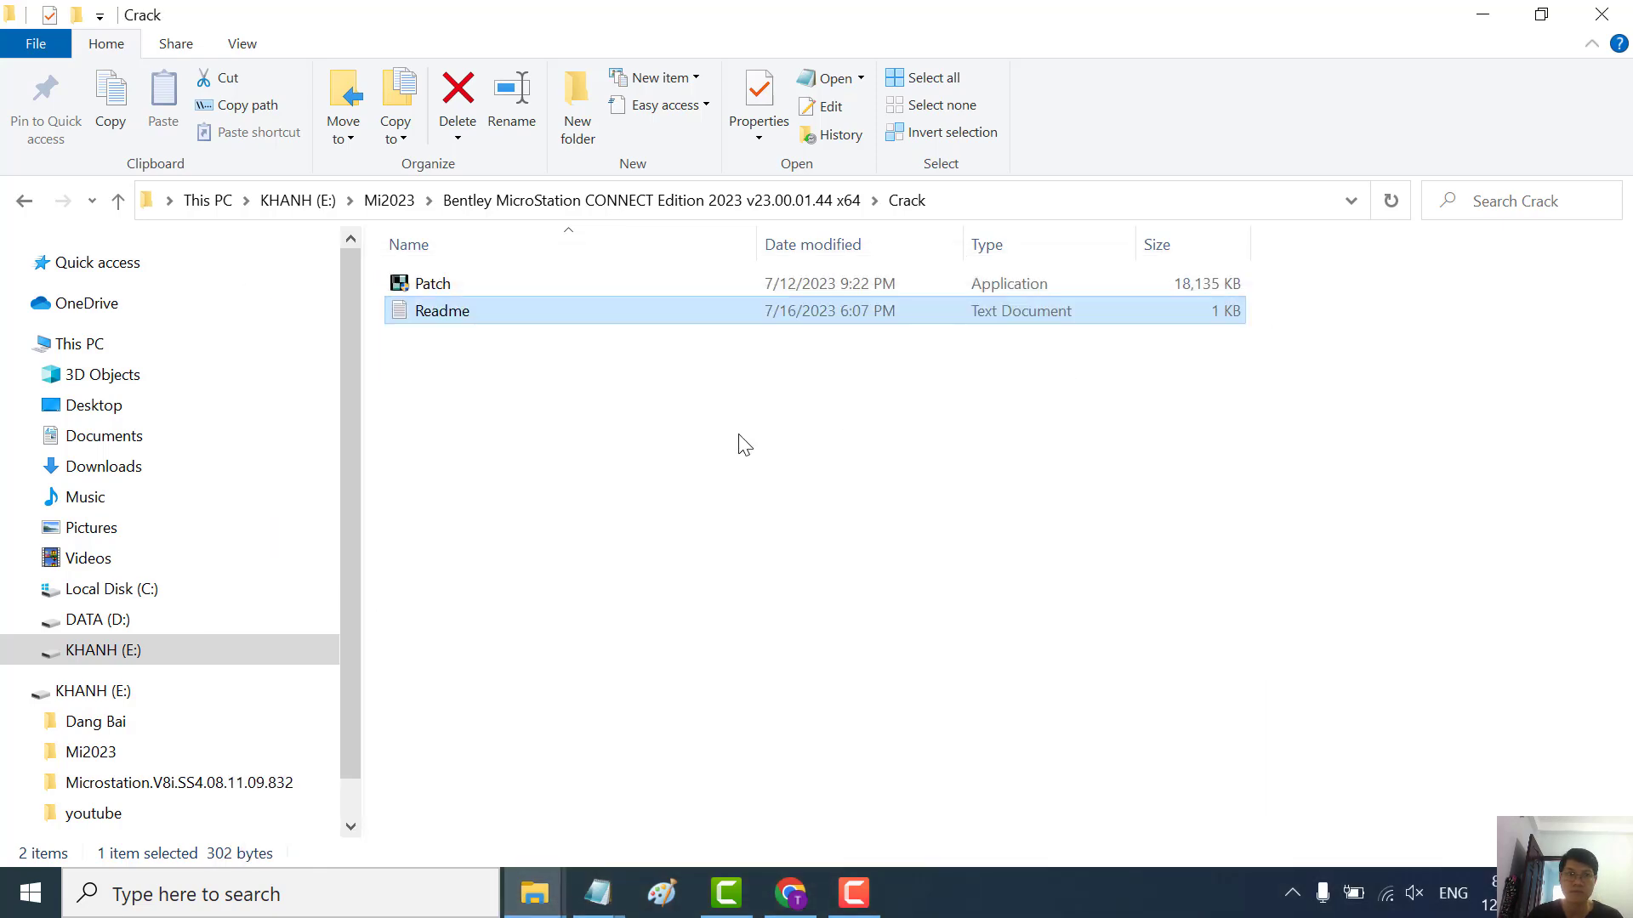
Copy the Patch application from the Crack folder into the MicroStation 2023 program folder, reached through the desktop shortcut's file location
click(485, 437)
click(466, 283)
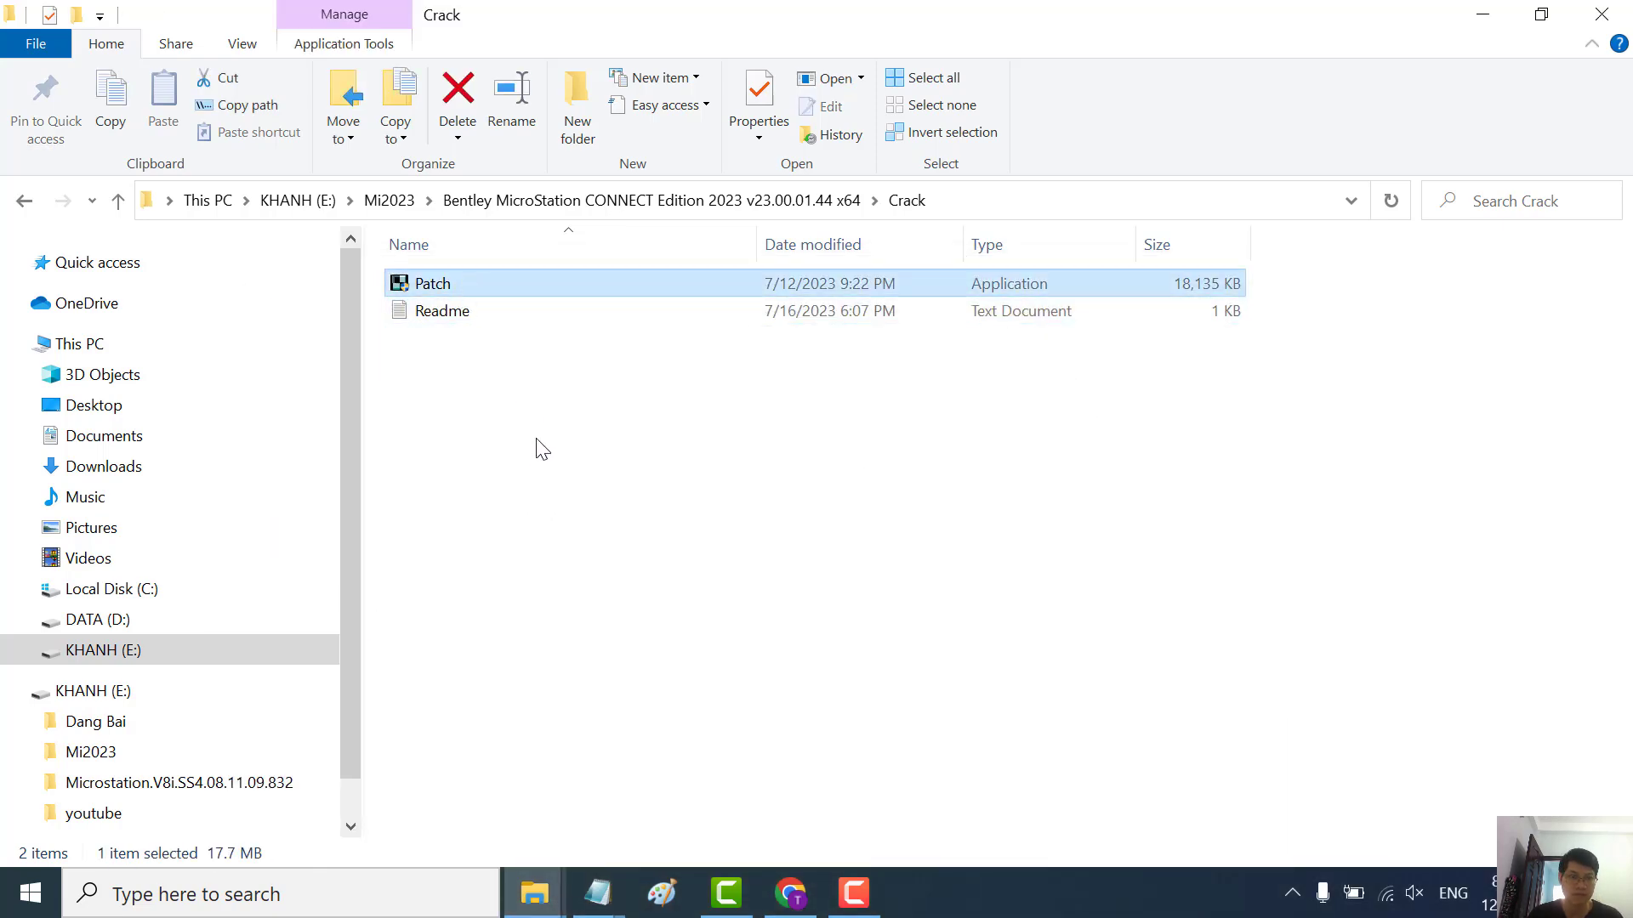
key(super+d)
right_click(47, 713)
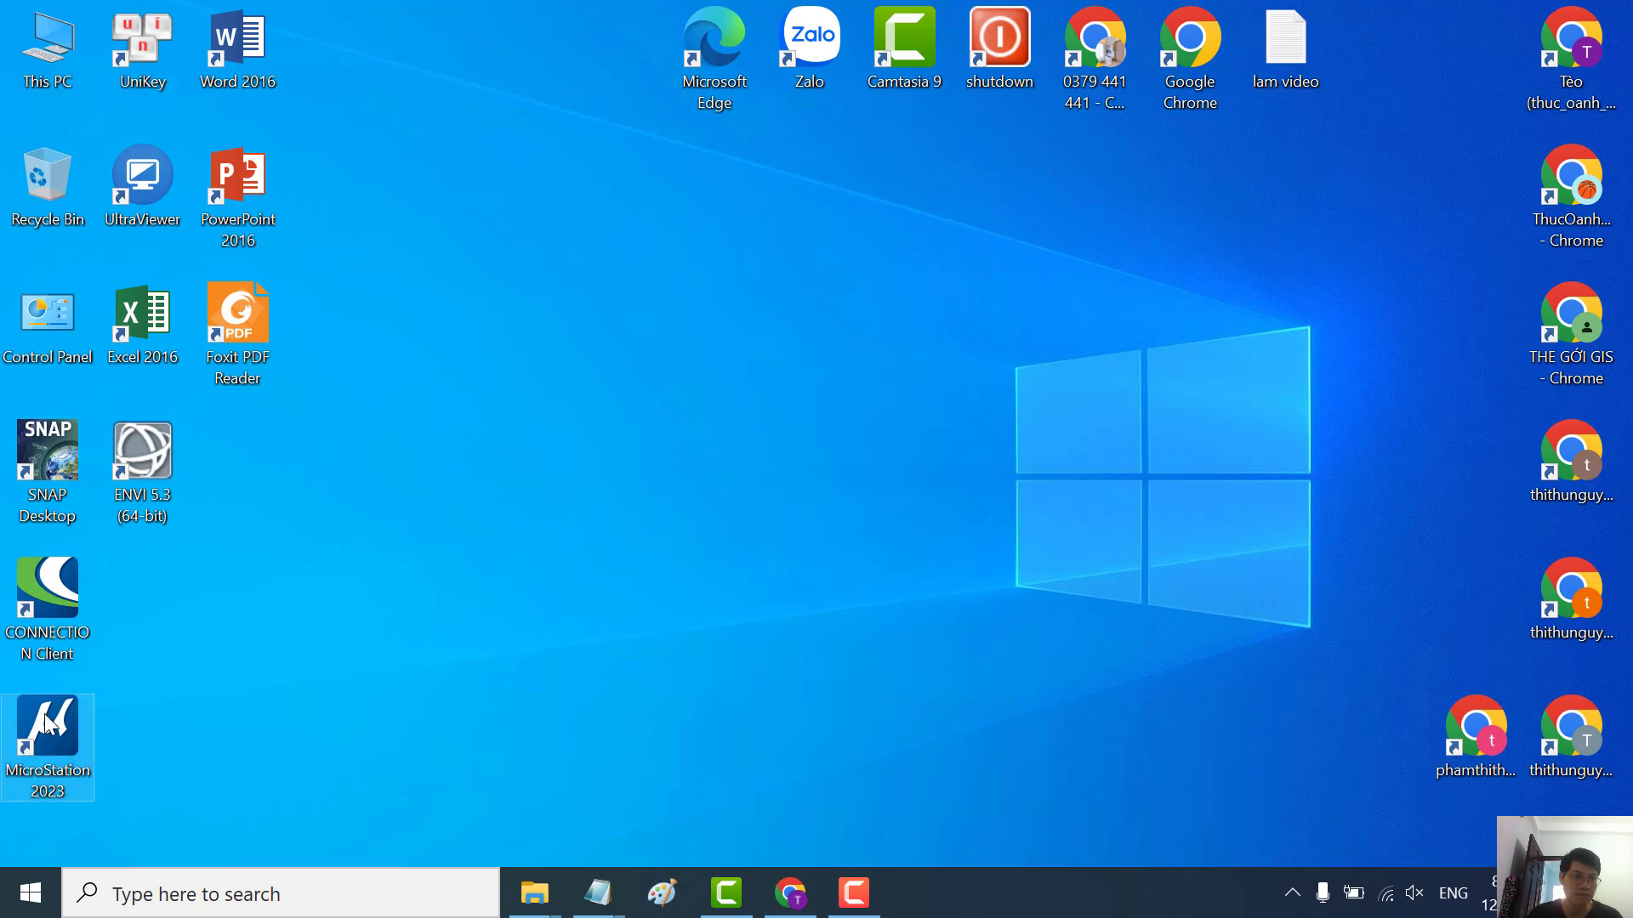
click(202, 116)
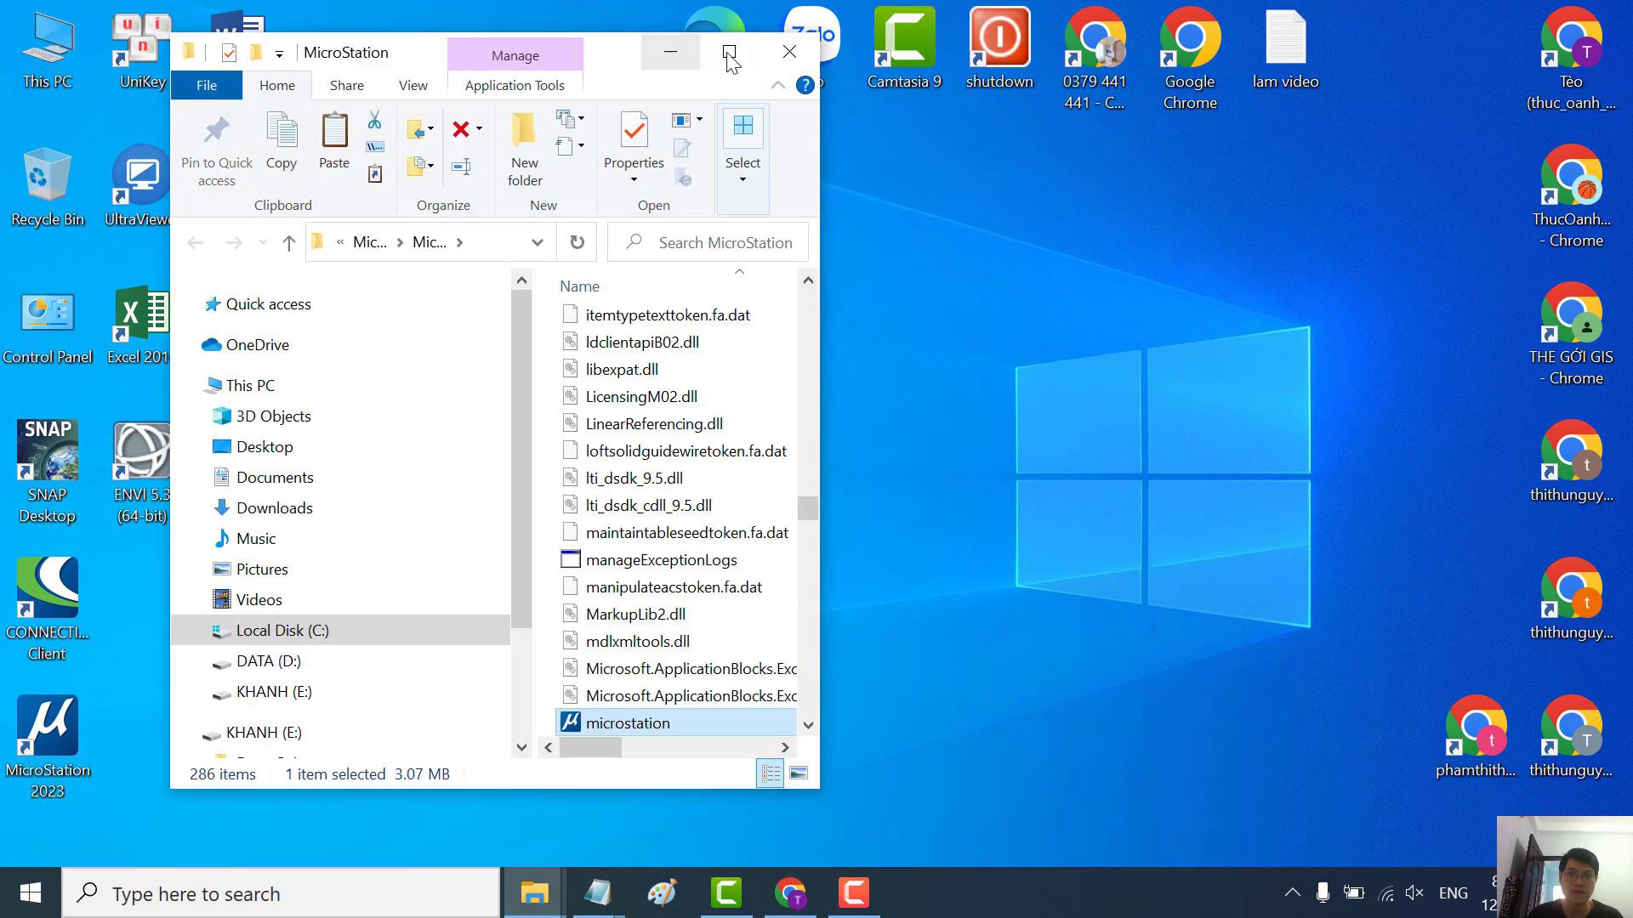
click(728, 53)
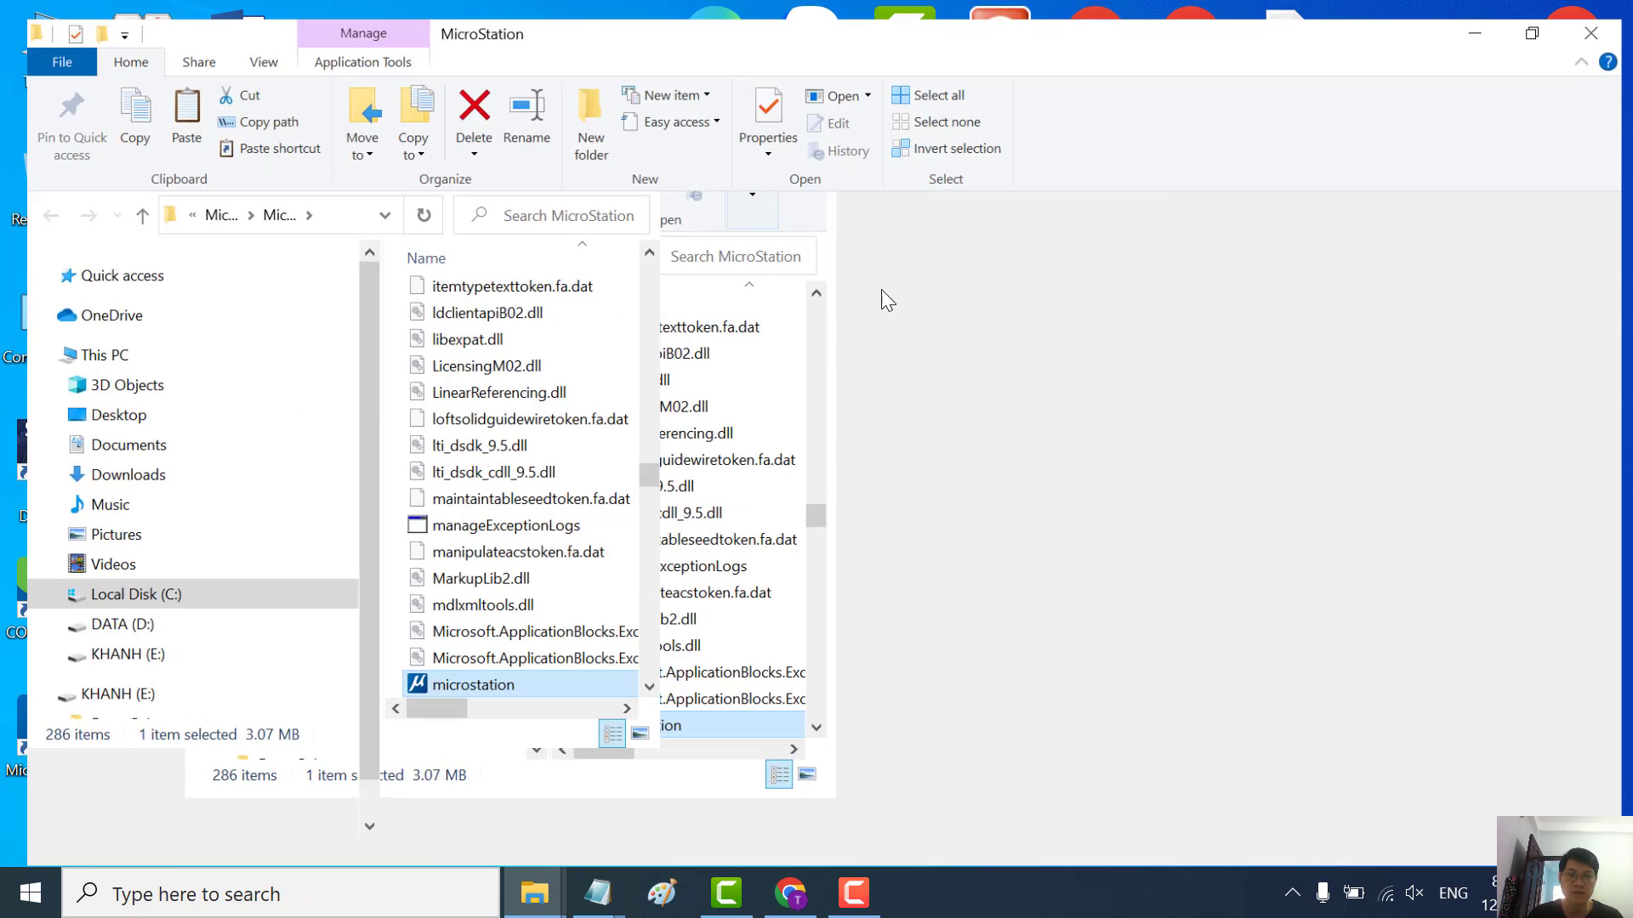
right_click(1412, 391)
click(1414, 568)
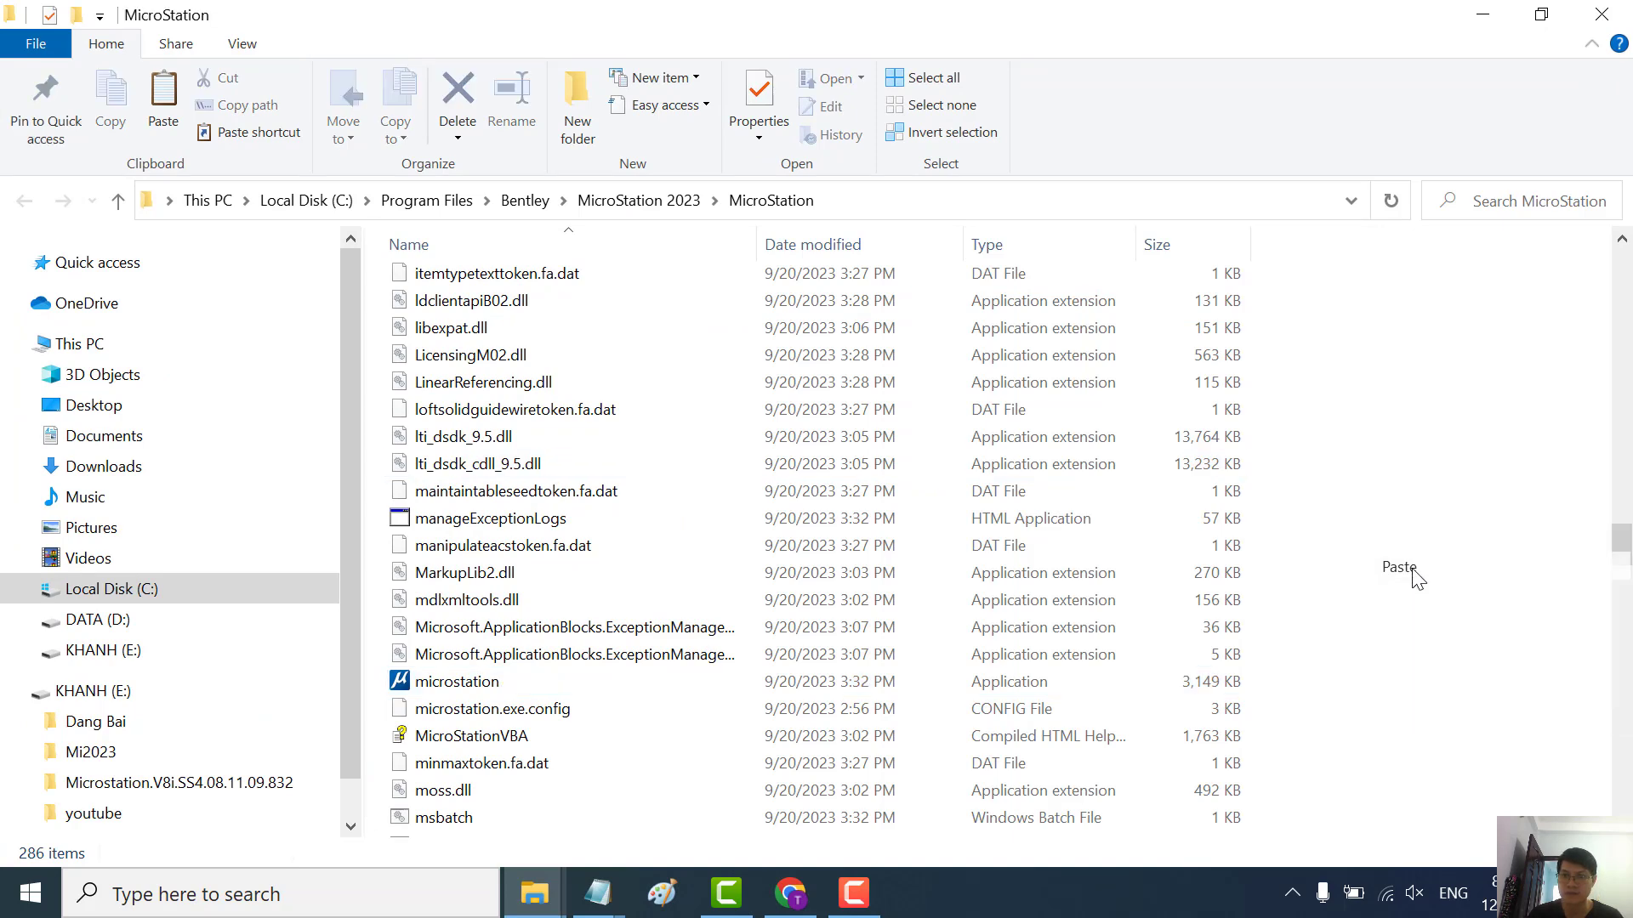
click(417, 355)
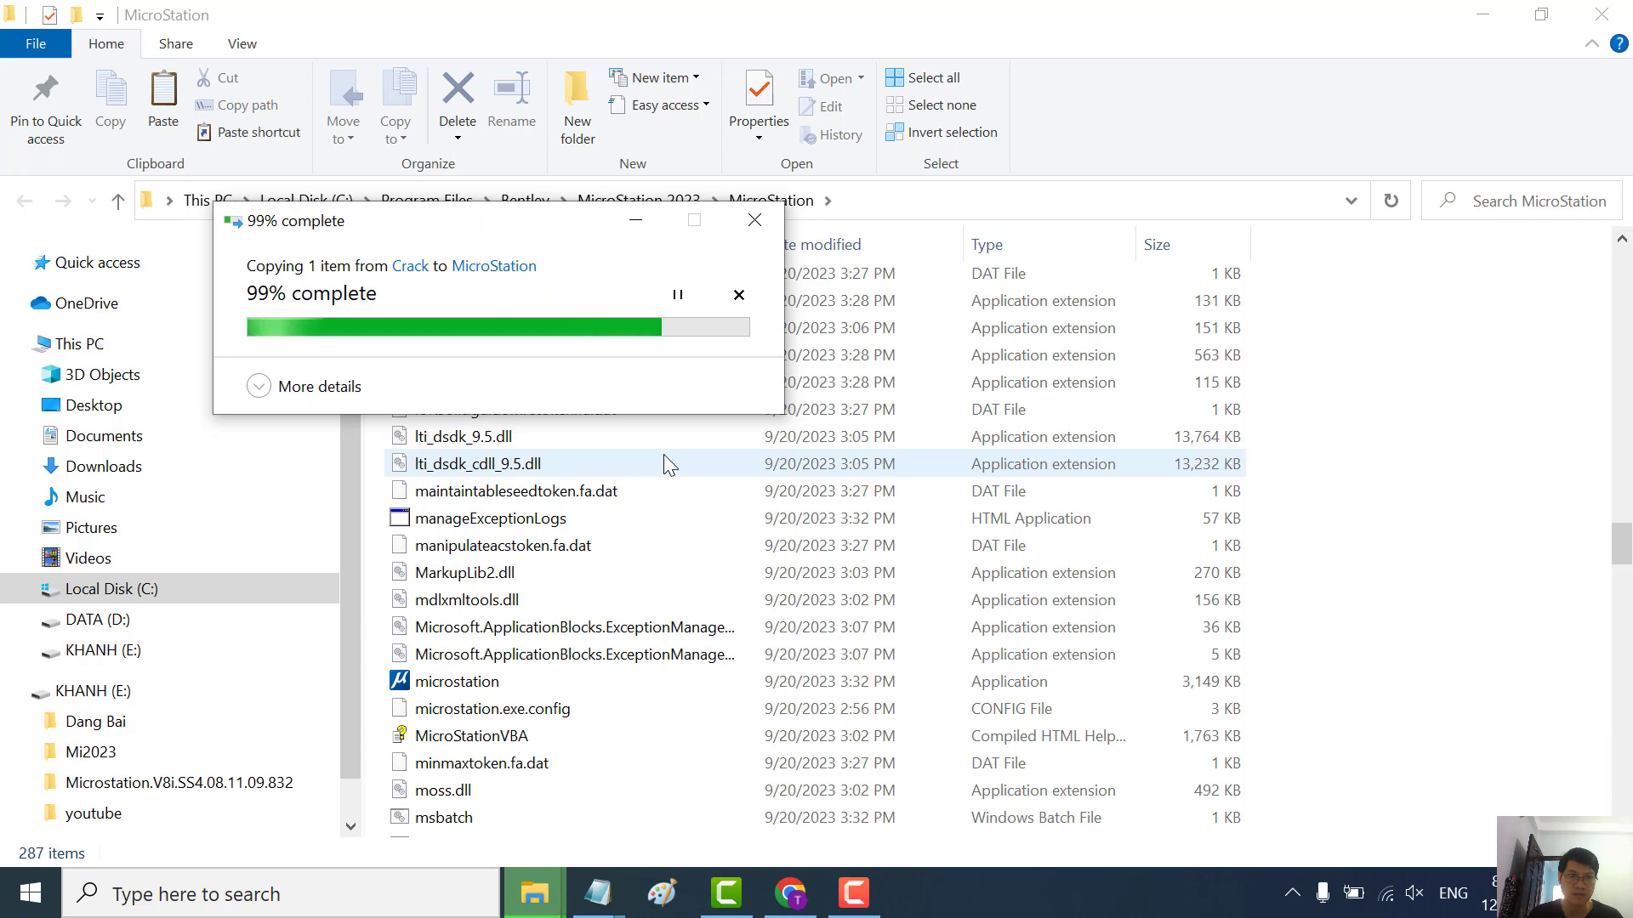
scroll(521, 580, down, 2)
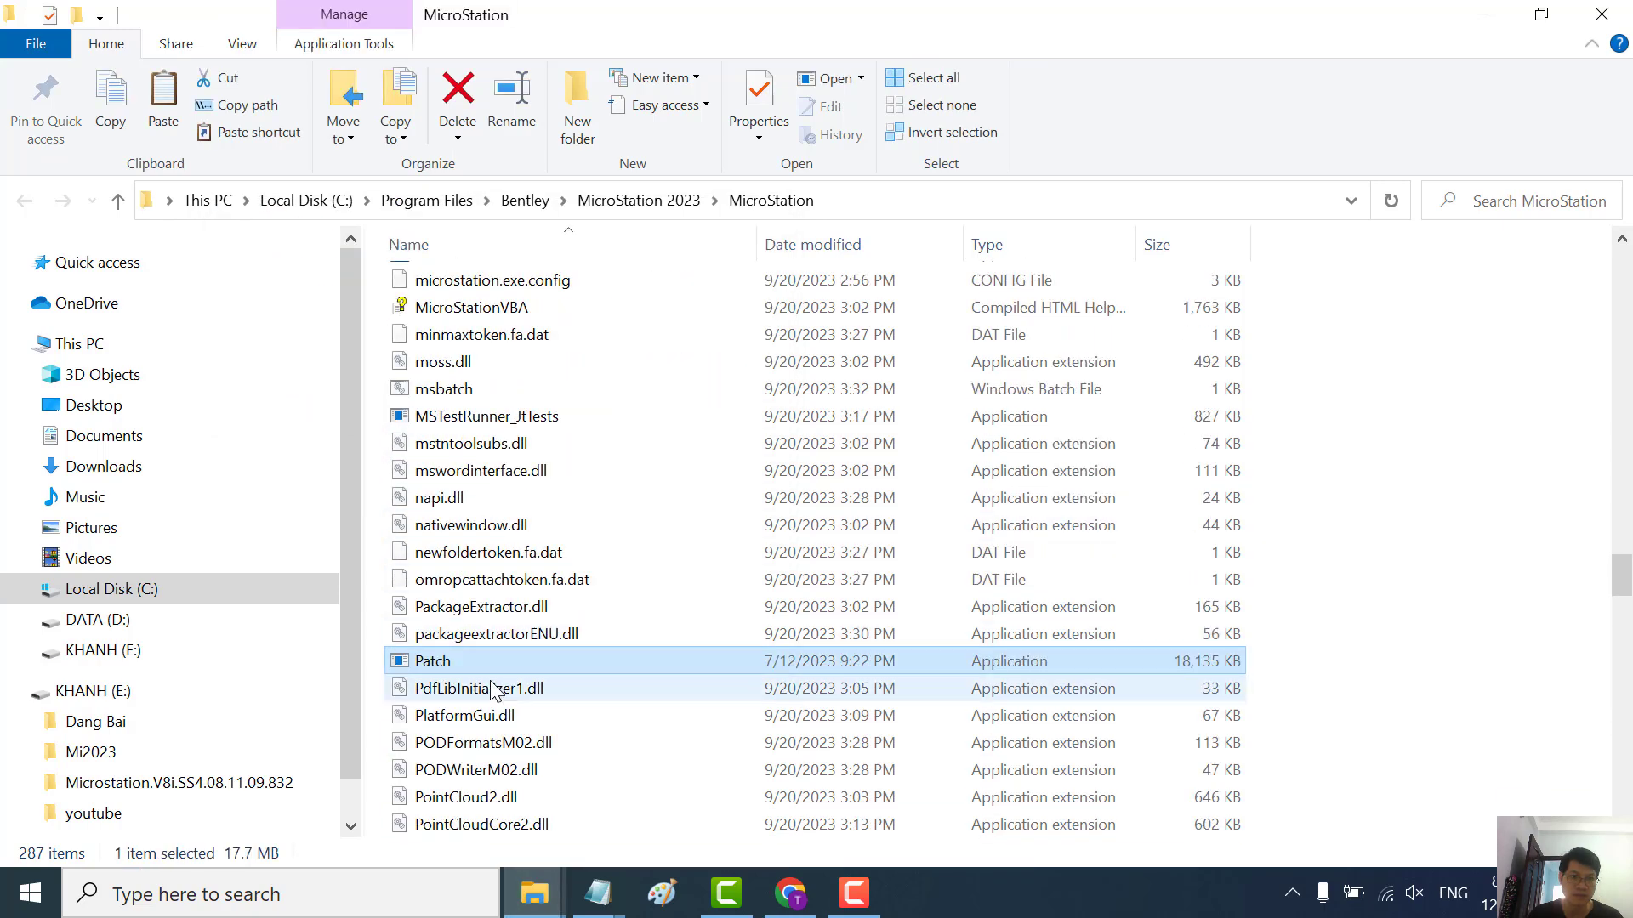
Run the Patch application in the MicroStation program folder and enter the Readme's registration name in the WinLicense dialog
double_click(433, 661)
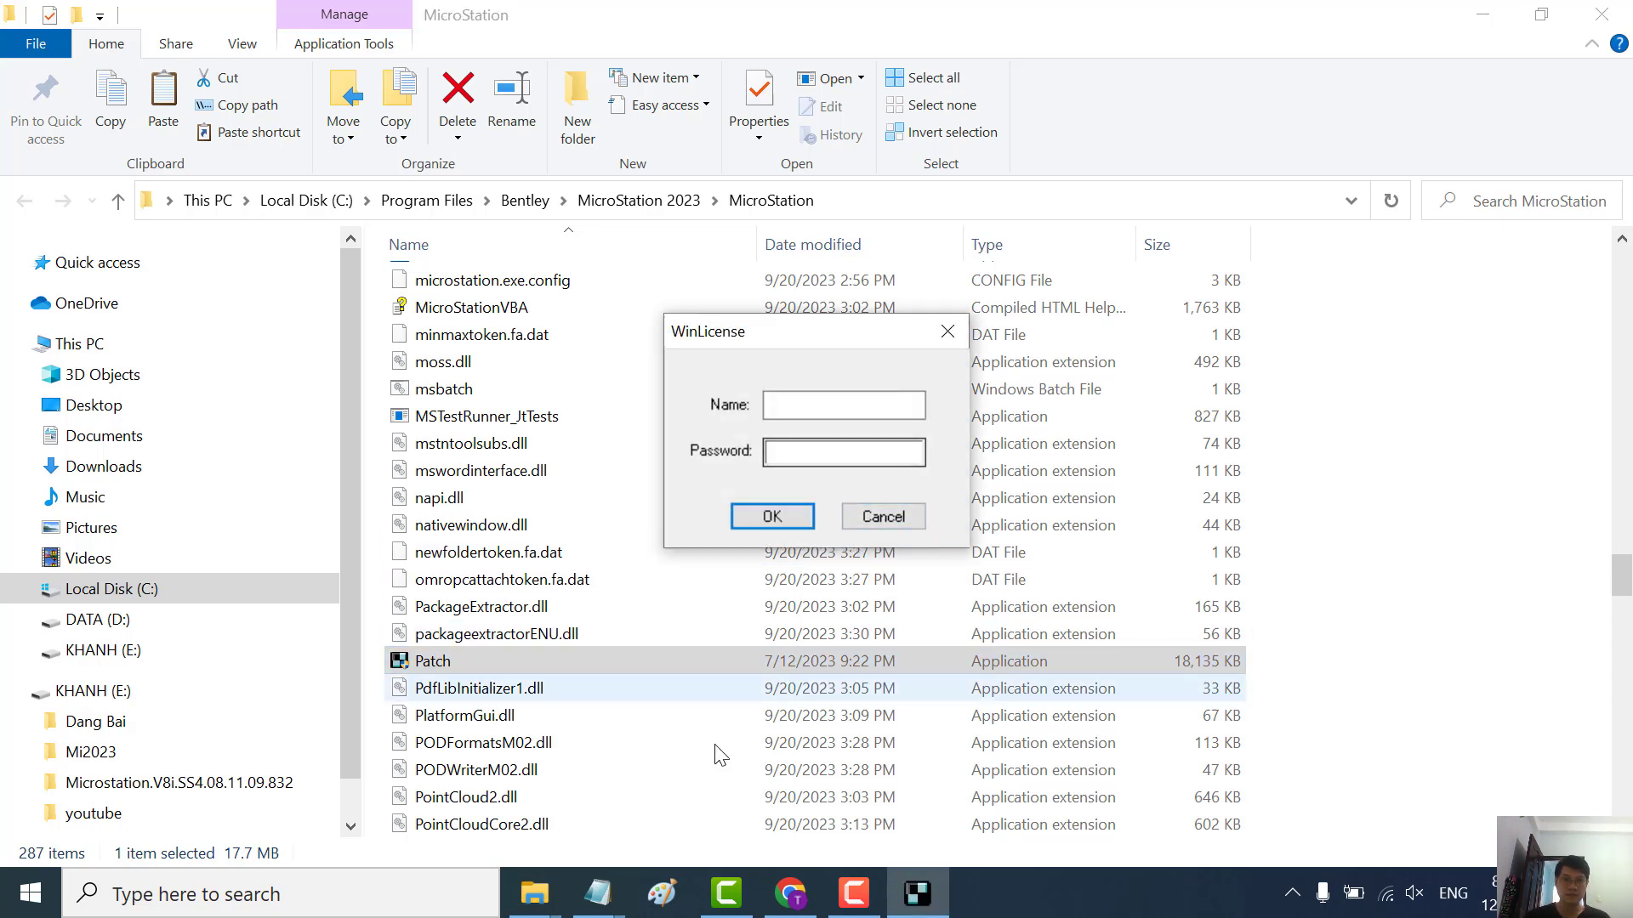
click(598, 893)
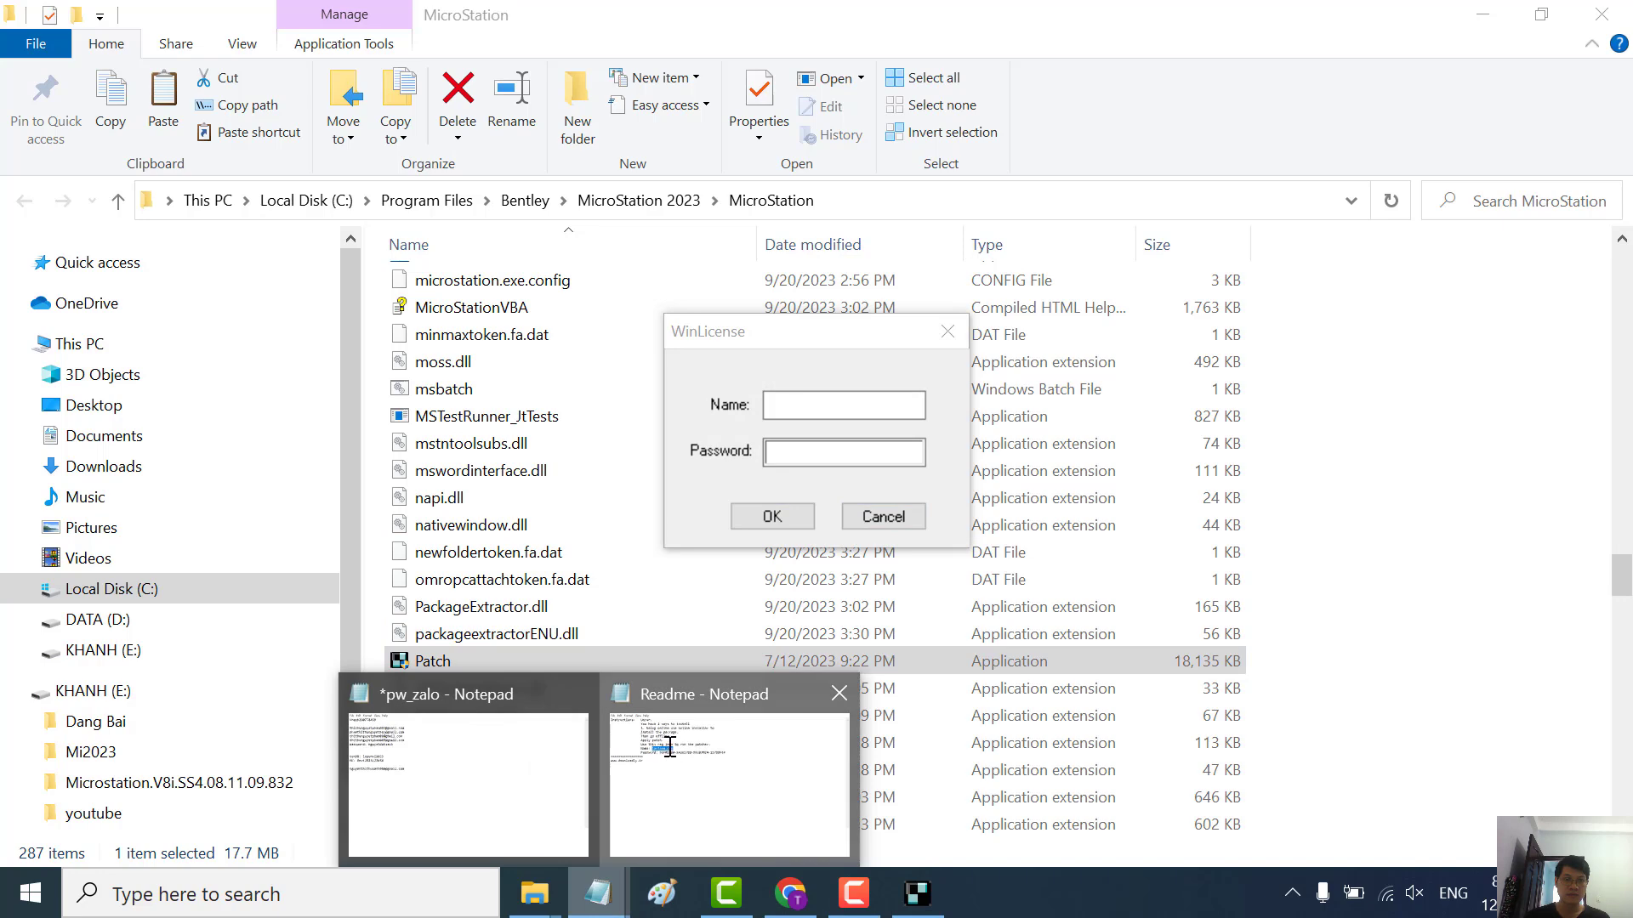
click(614, 752)
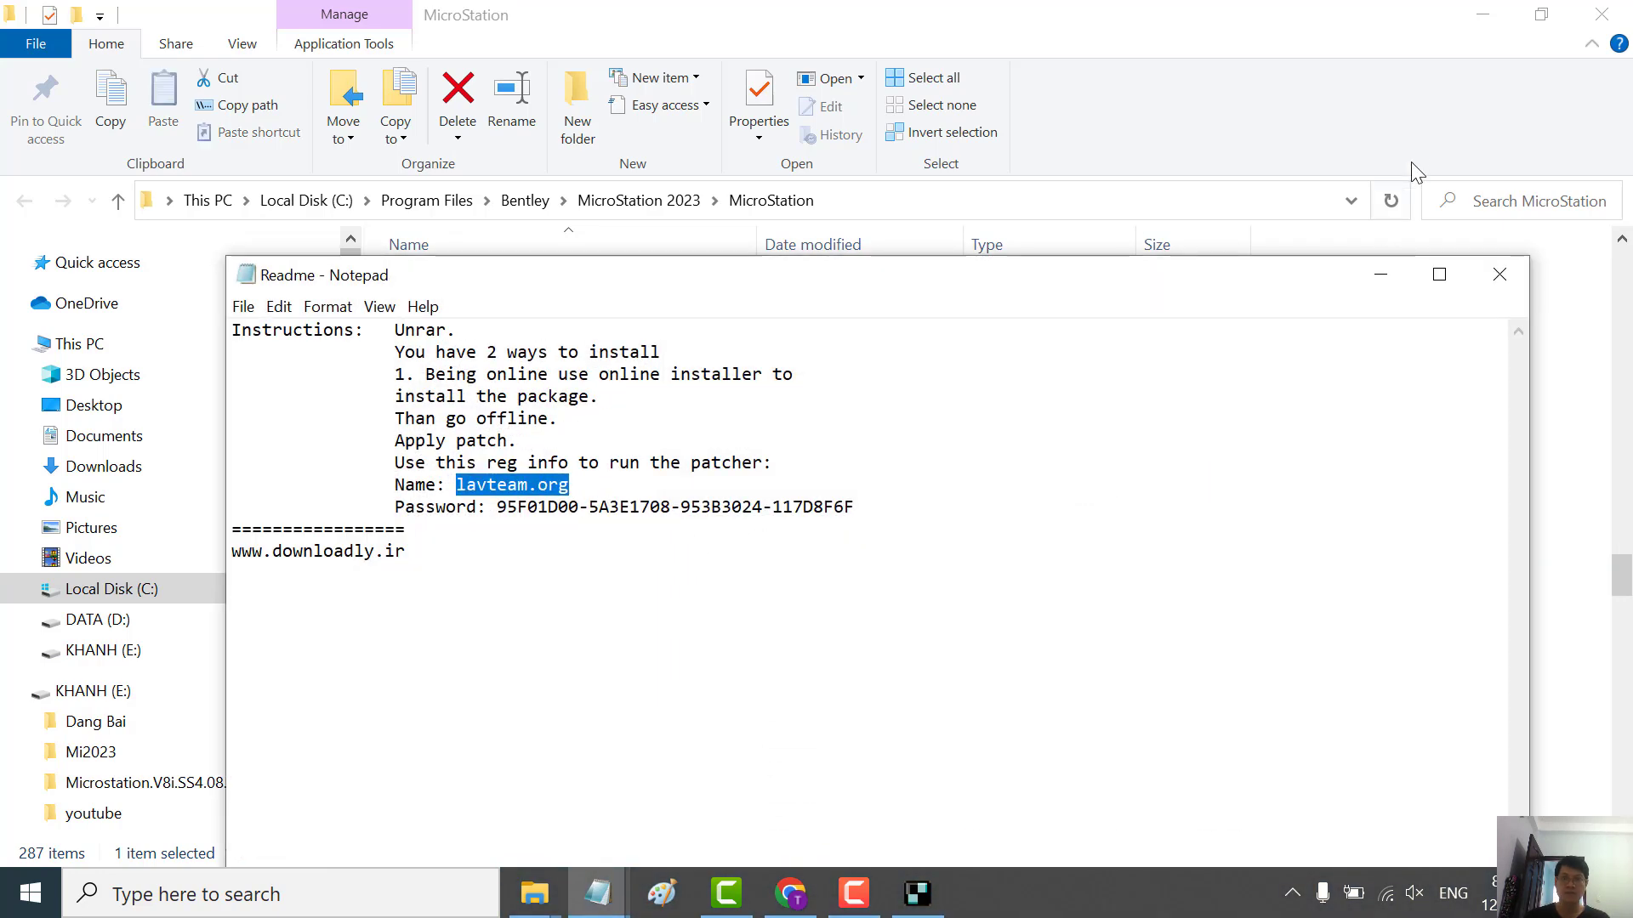
click(1413, 129)
click(917, 894)
click(816, 402)
key(ctrl+v)
Copy the registration password from the Readme file into the WinLicense Password field and confirm the registration
click(823, 454)
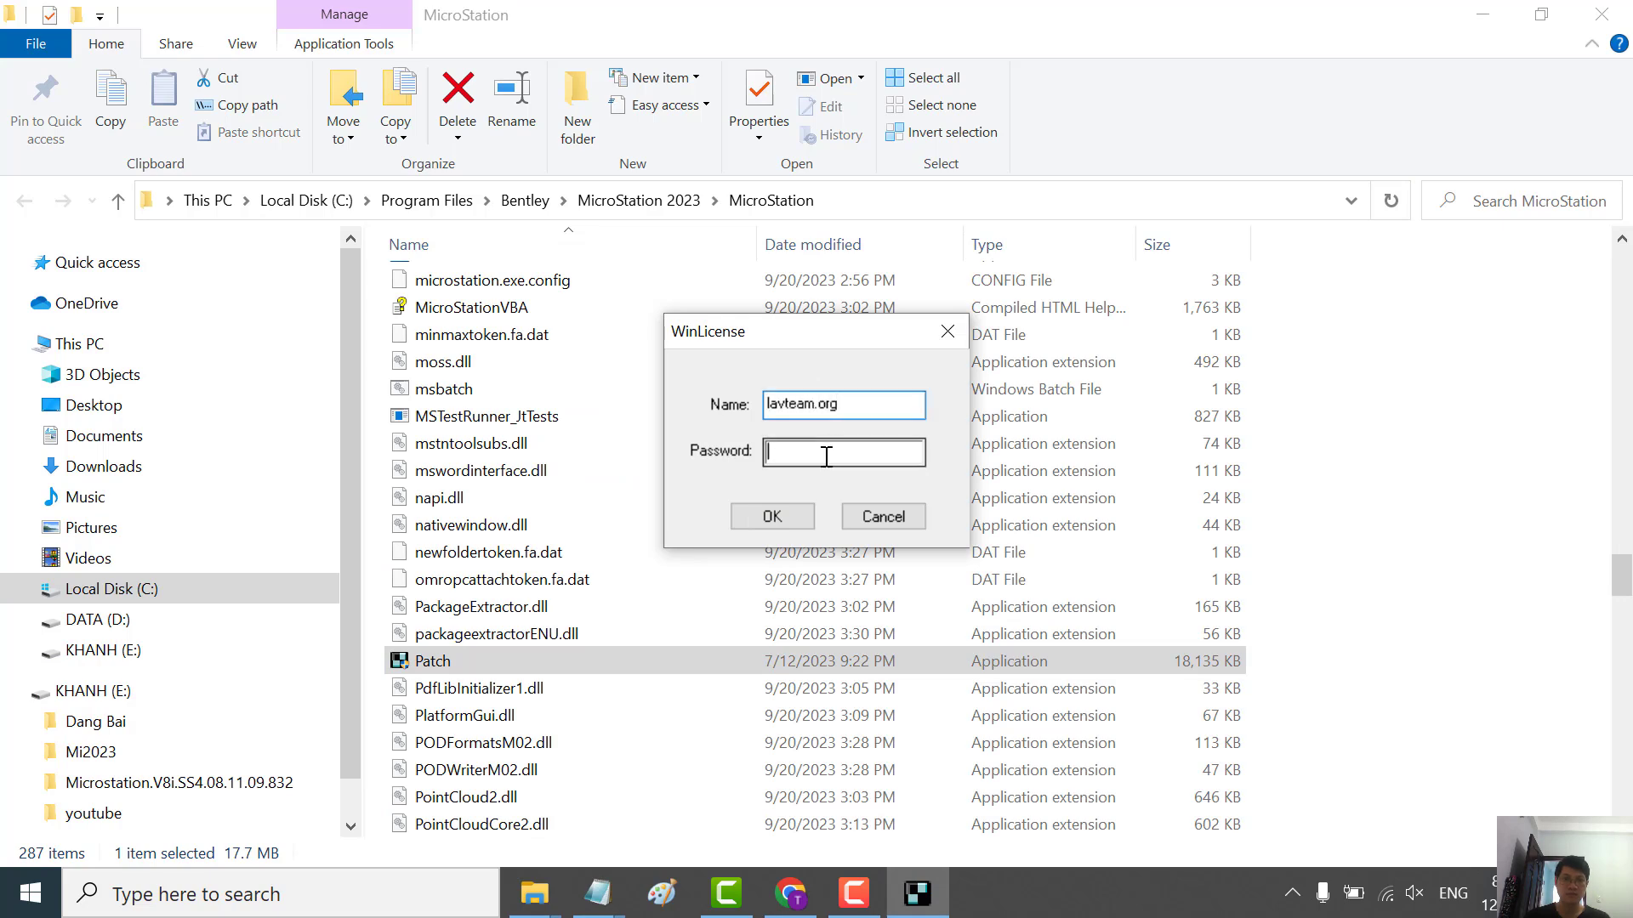
click(612, 892)
click(672, 791)
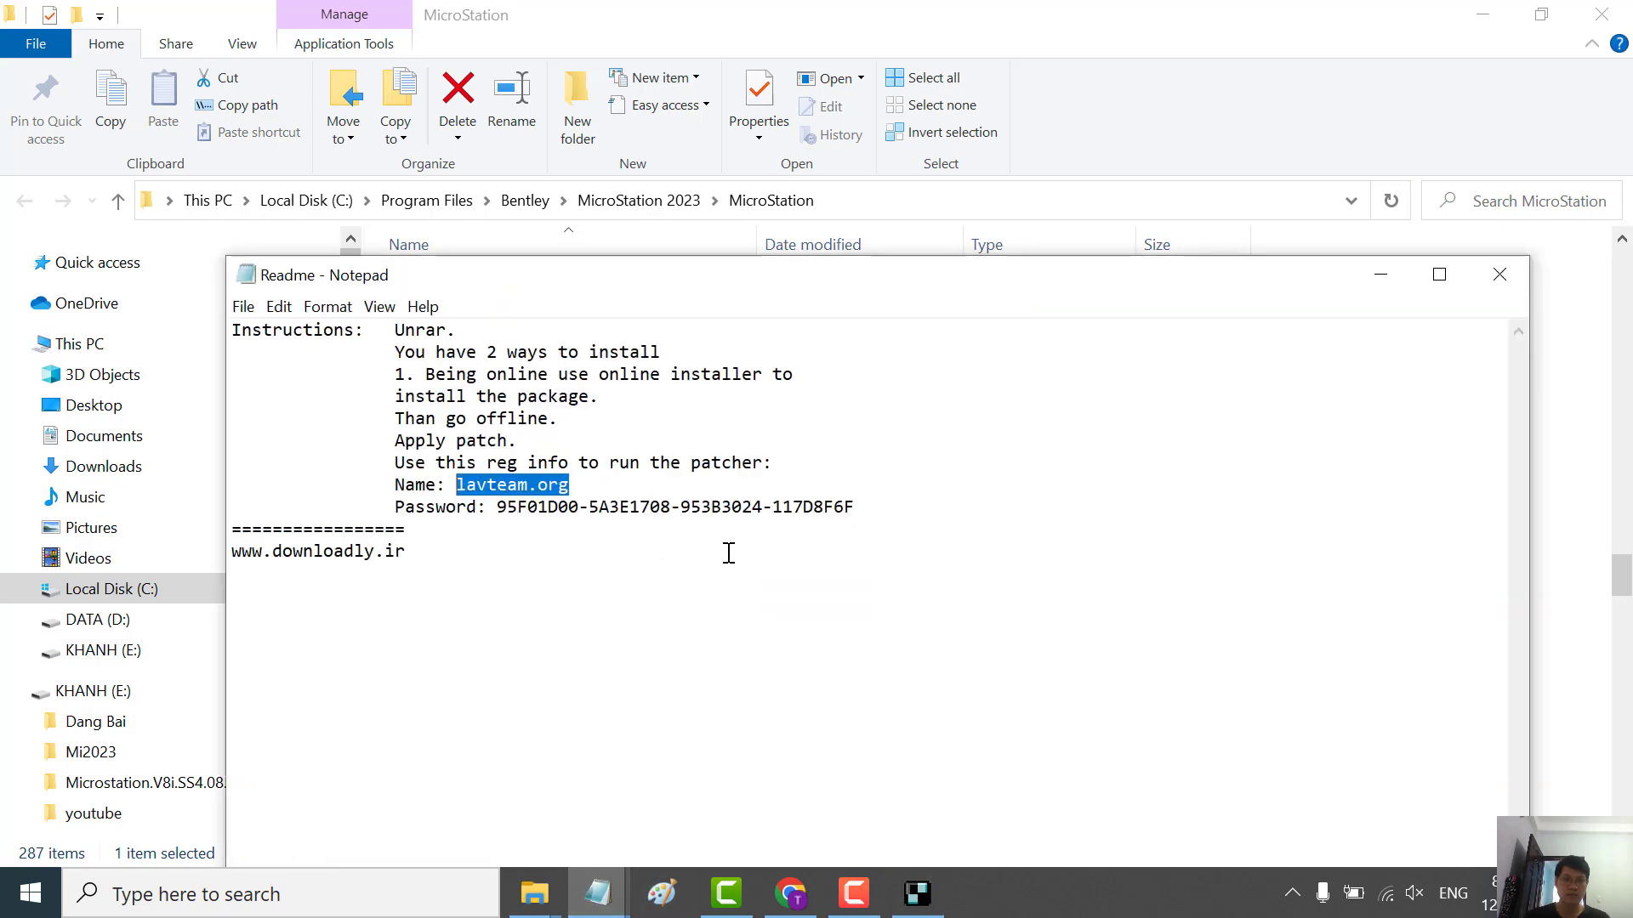
mouse_move(496, 508)
mouse_down()
mouse_move(831, 508)
mouse_move(497, 507)
mouse_up()
click(1023, 515)
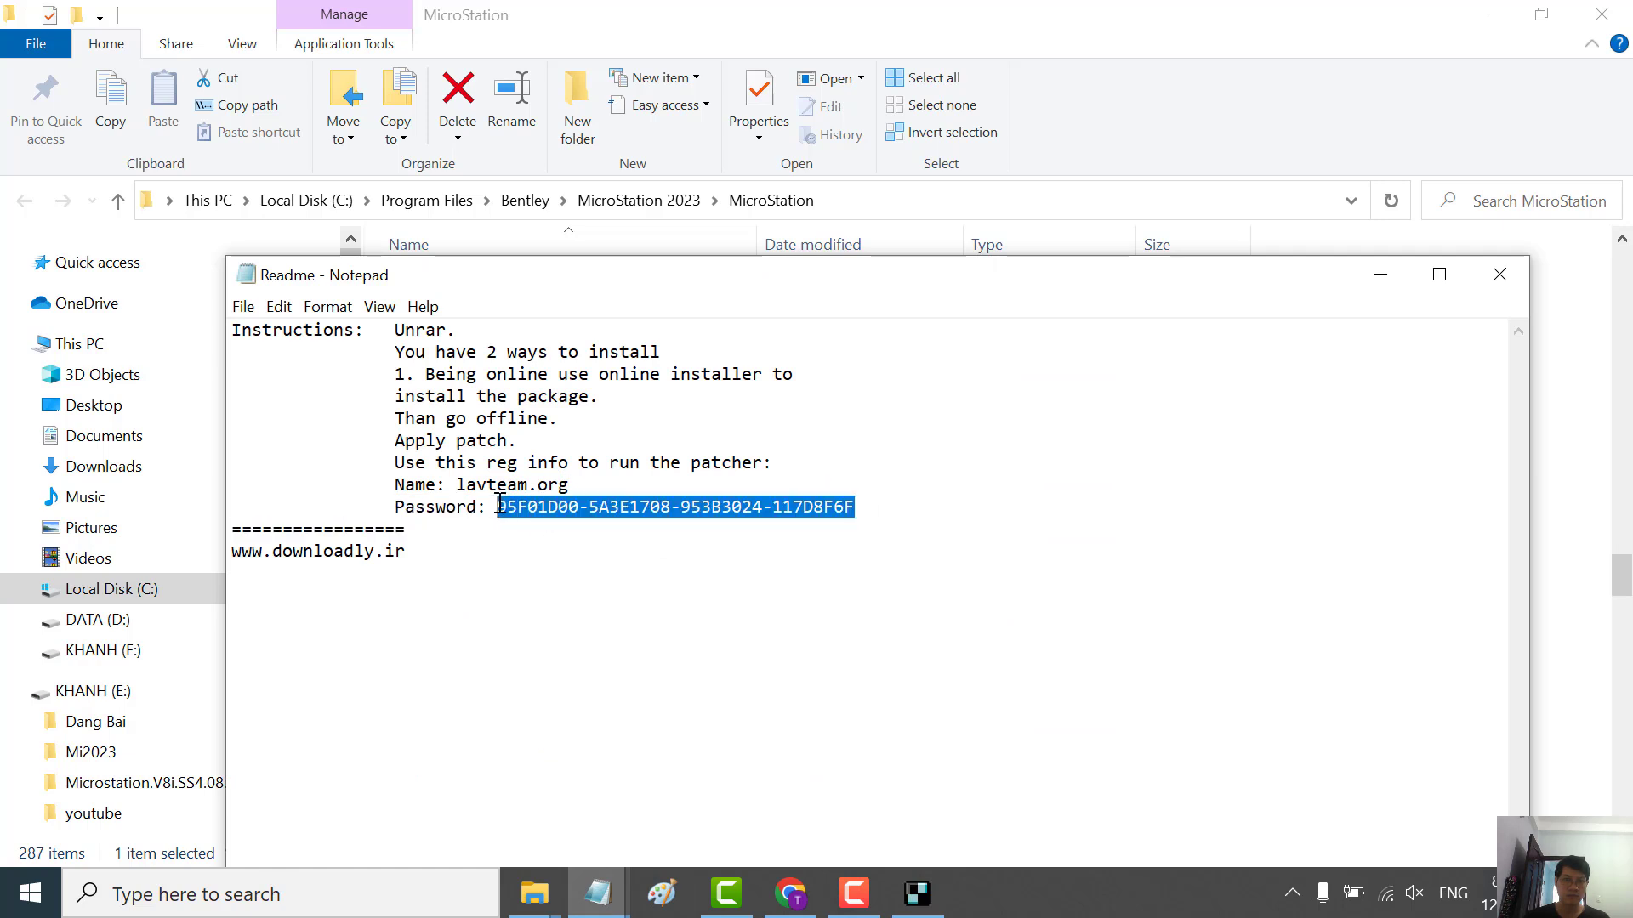
click(916, 891)
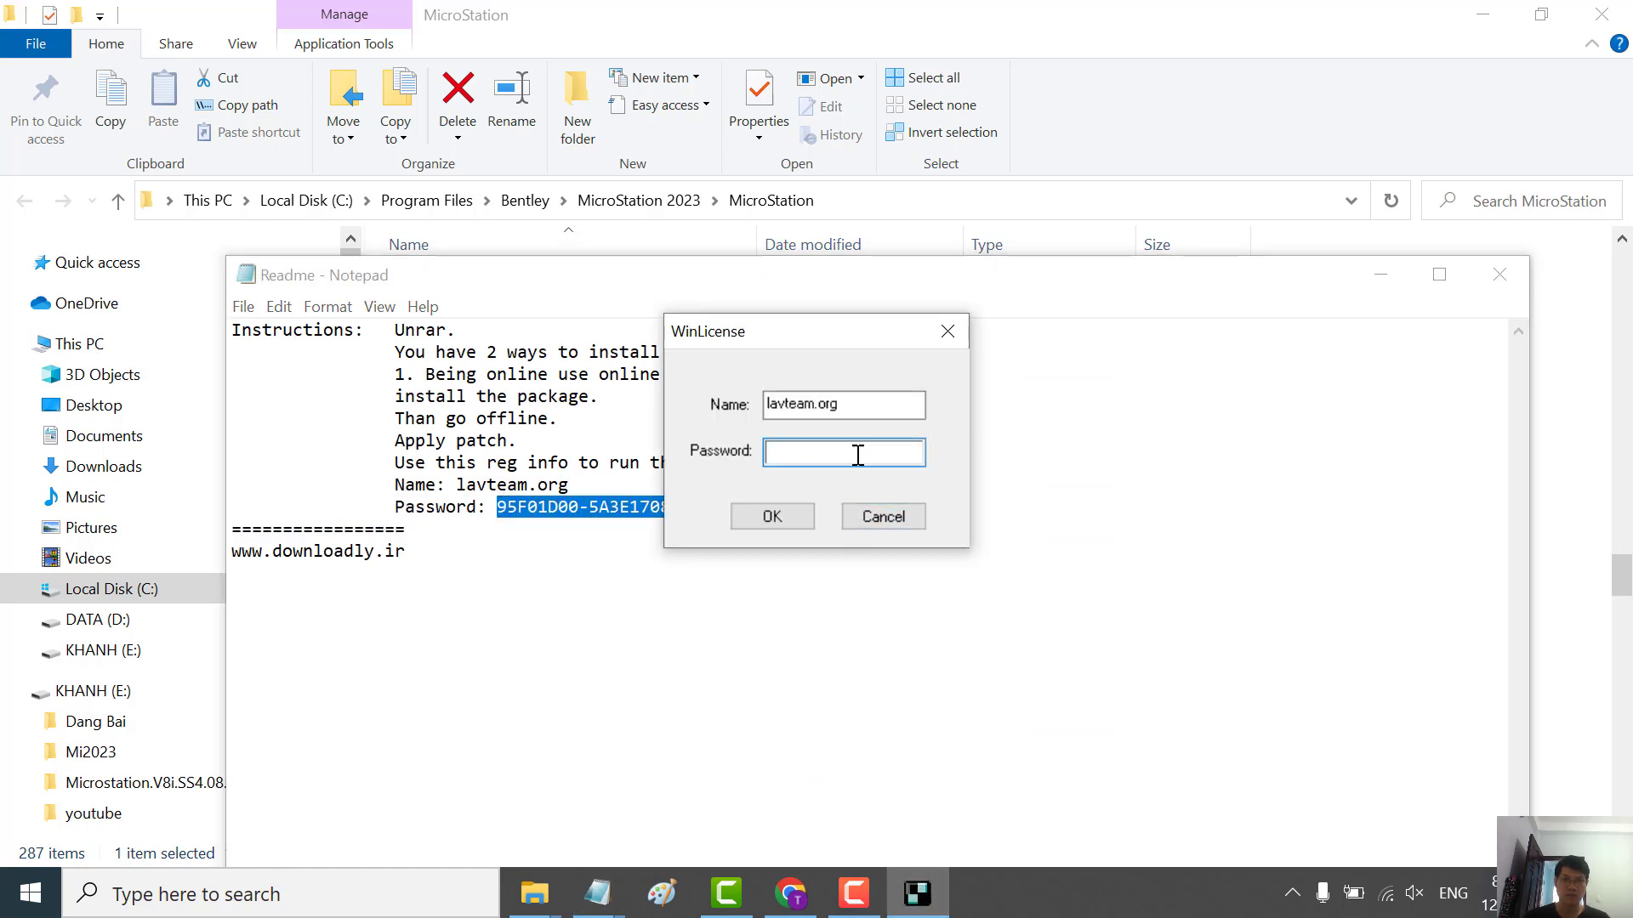
key(ctrl+v)
click(787, 522)
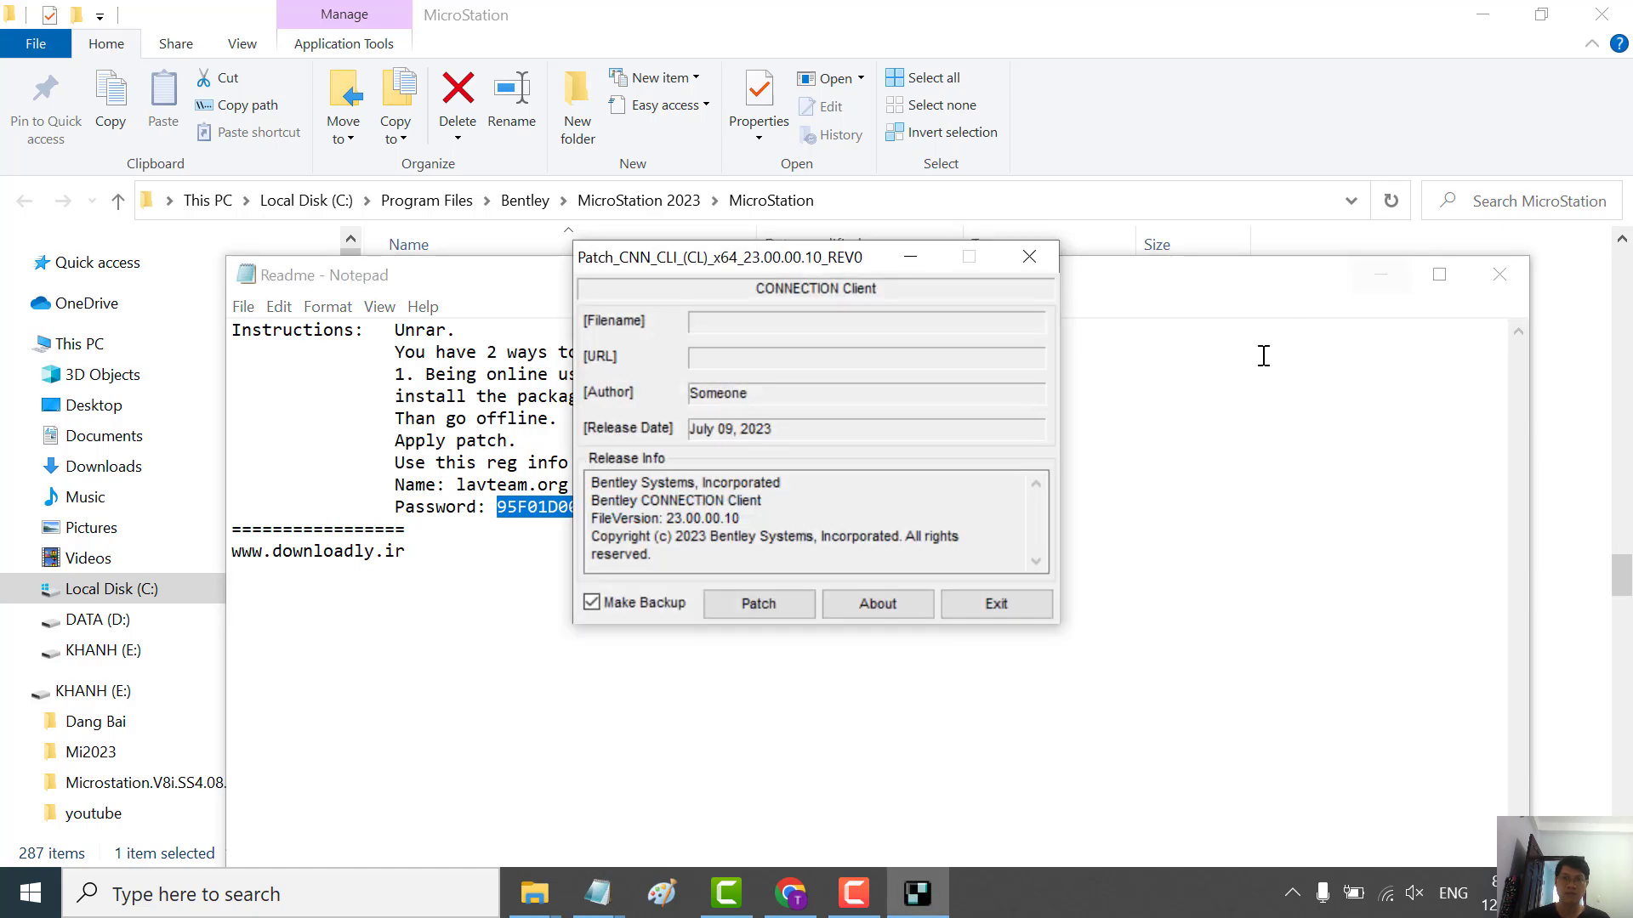
Apply the CONNECTION Client patch with Make Backup enabled, exit the patcher, and minimize the Readme document
click(759, 604)
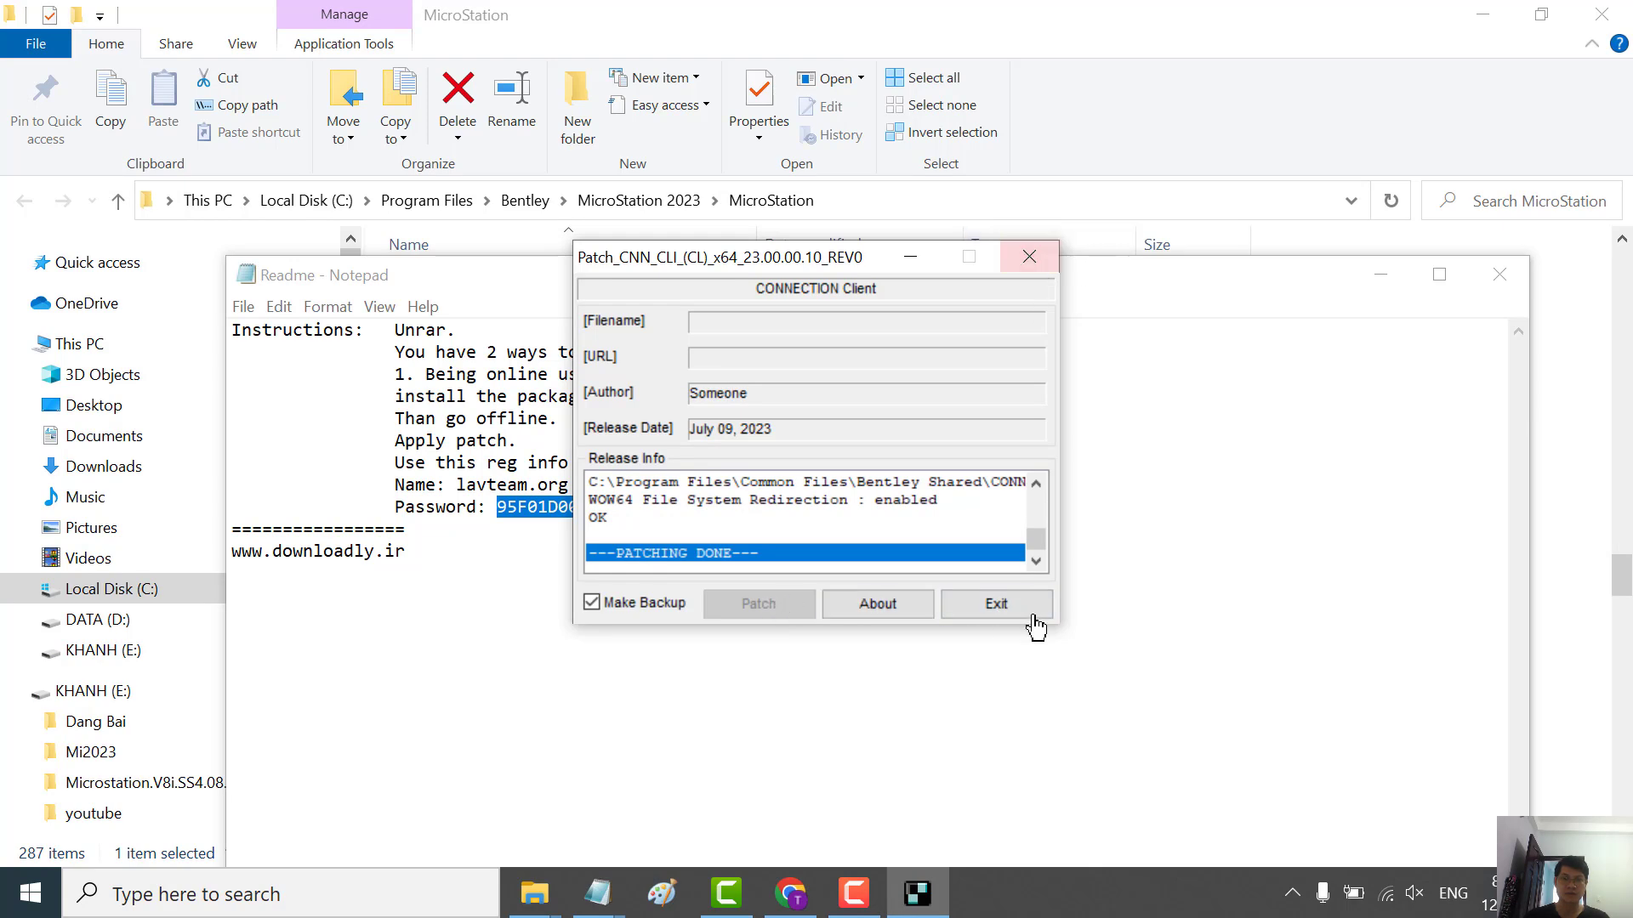
click(1027, 614)
click(1380, 273)
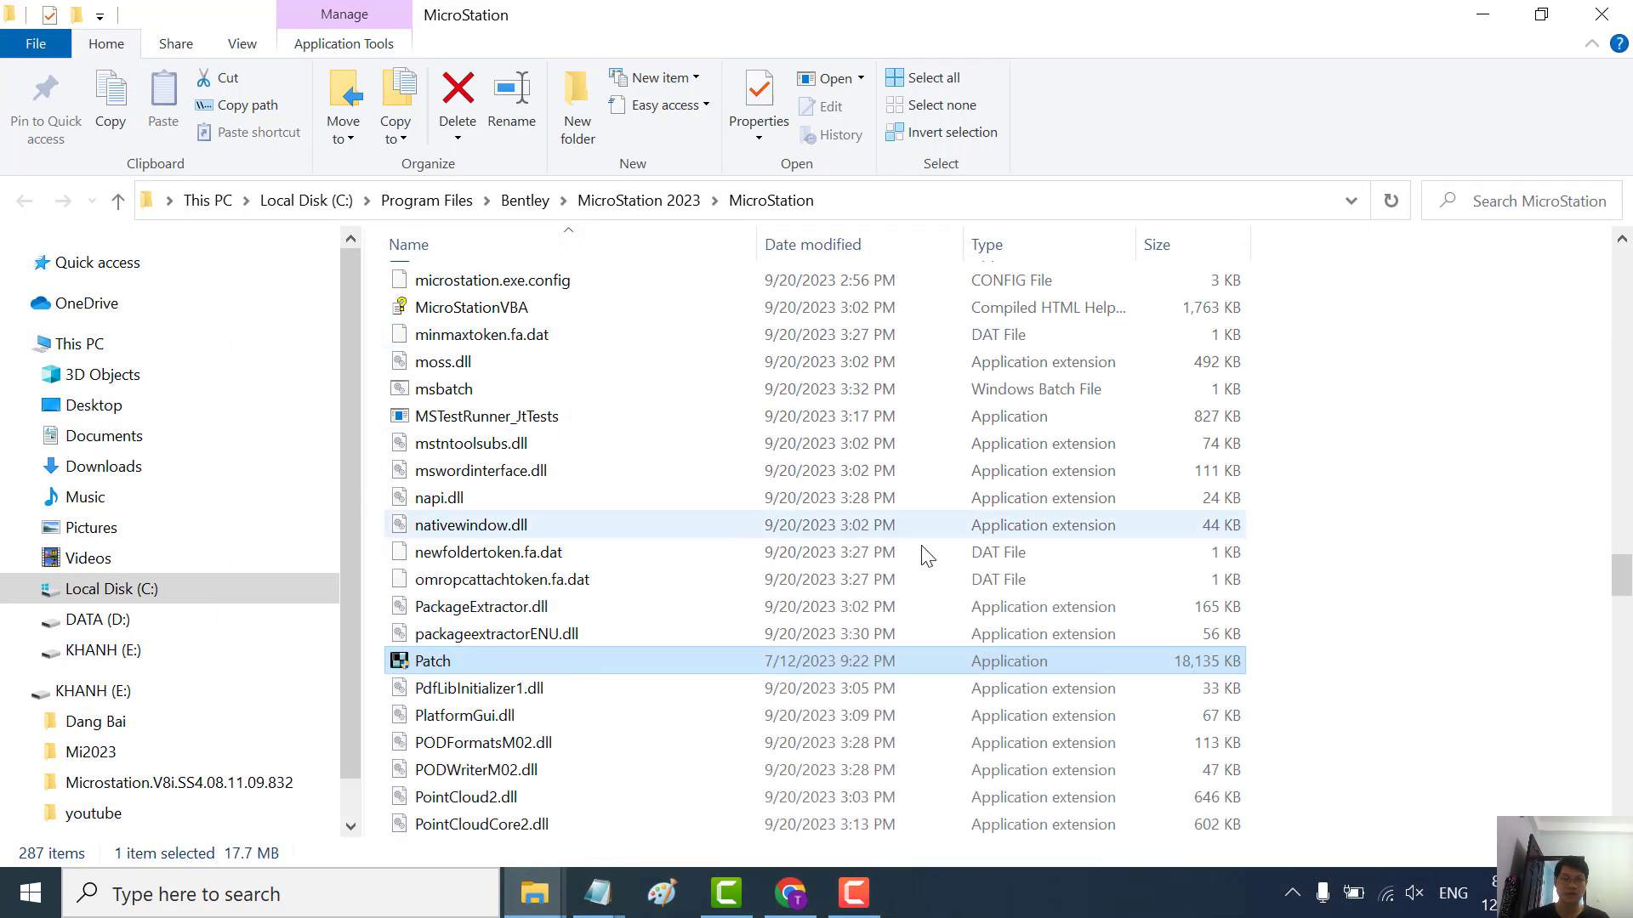
click(1194, 587)
scroll(872, 638, up, 4)
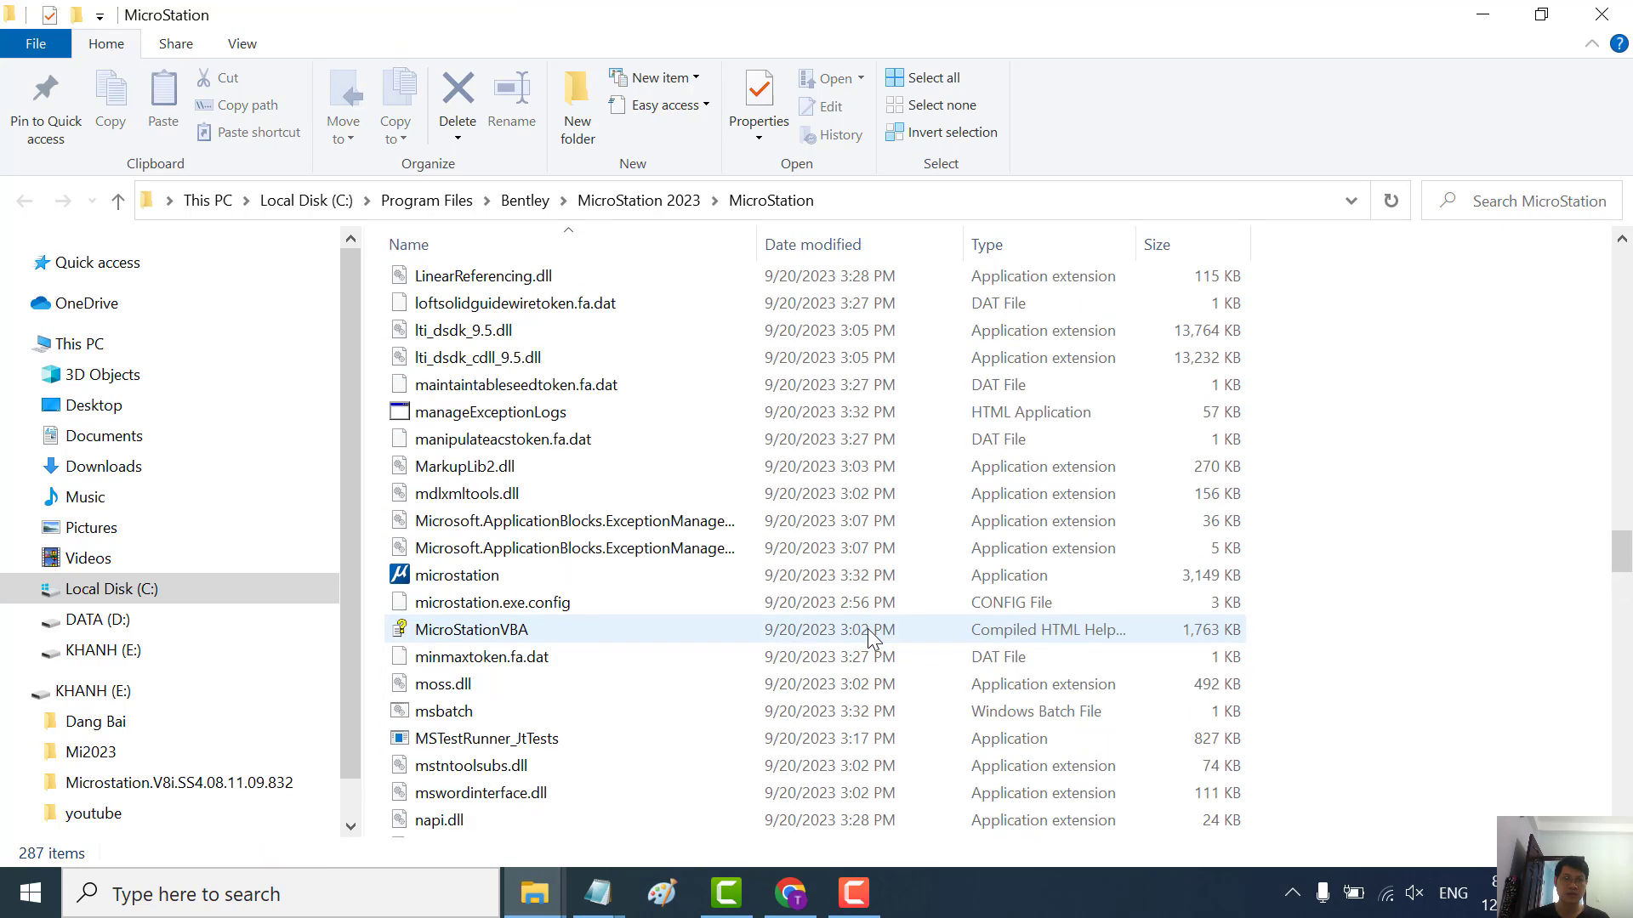
Show the desktop, refresh it, and launch MicroStation 2023 from its shortcut
key(super+d)
right_click(469, 318)
click(545, 393)
double_click(63, 726)
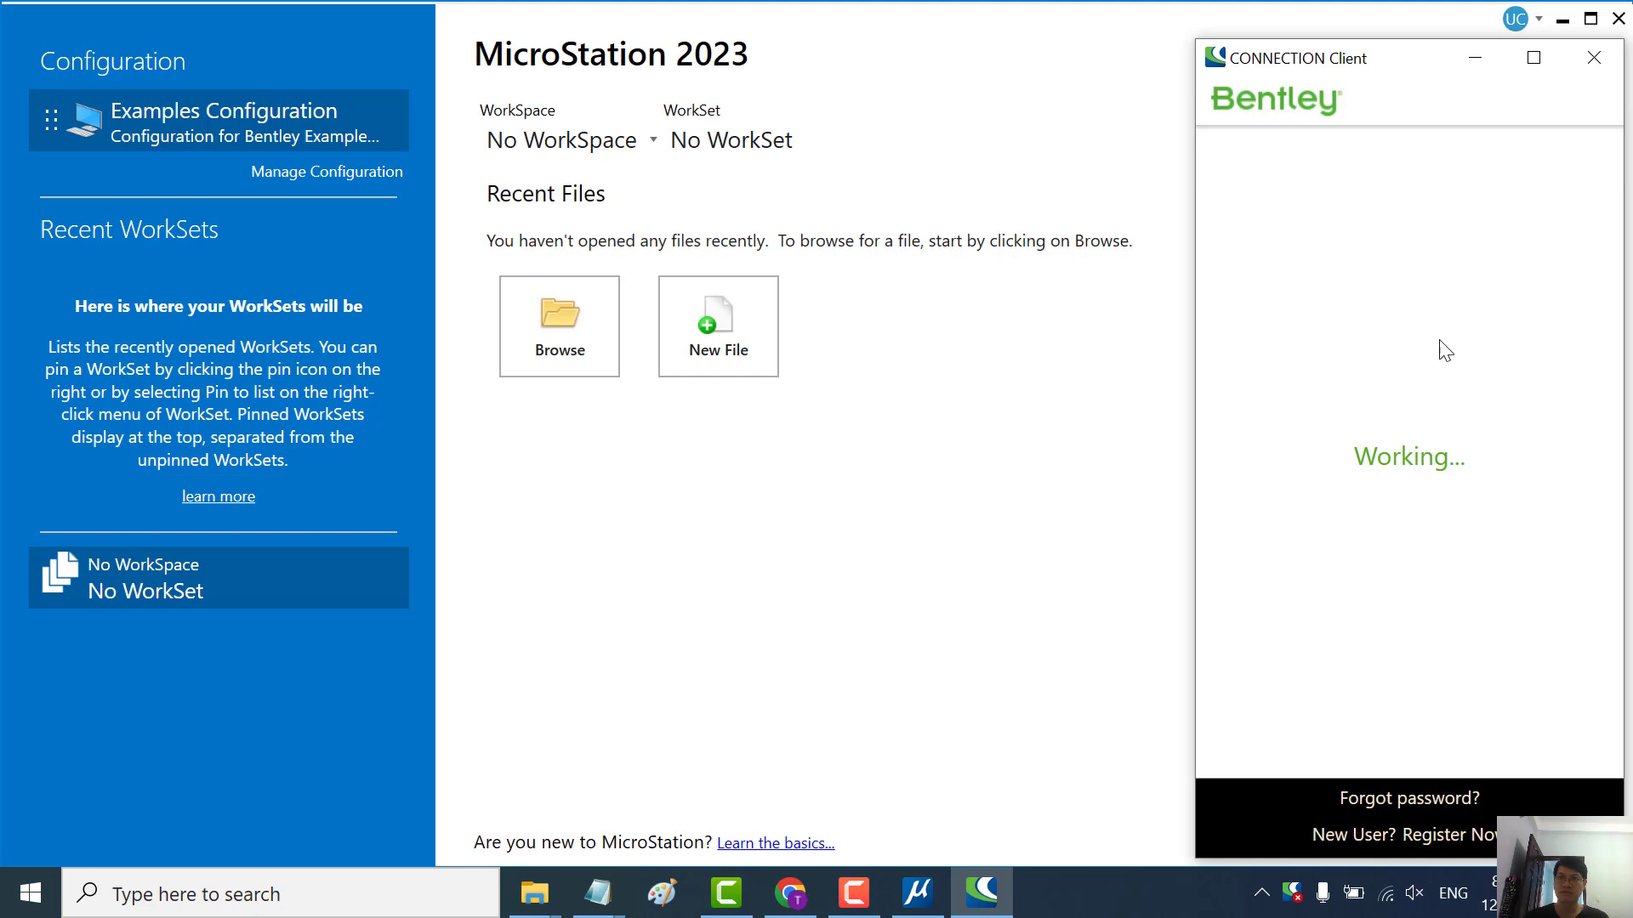
Try to open a DGN file from the MicroStation start page and dismiss the information dialog
click(704, 367)
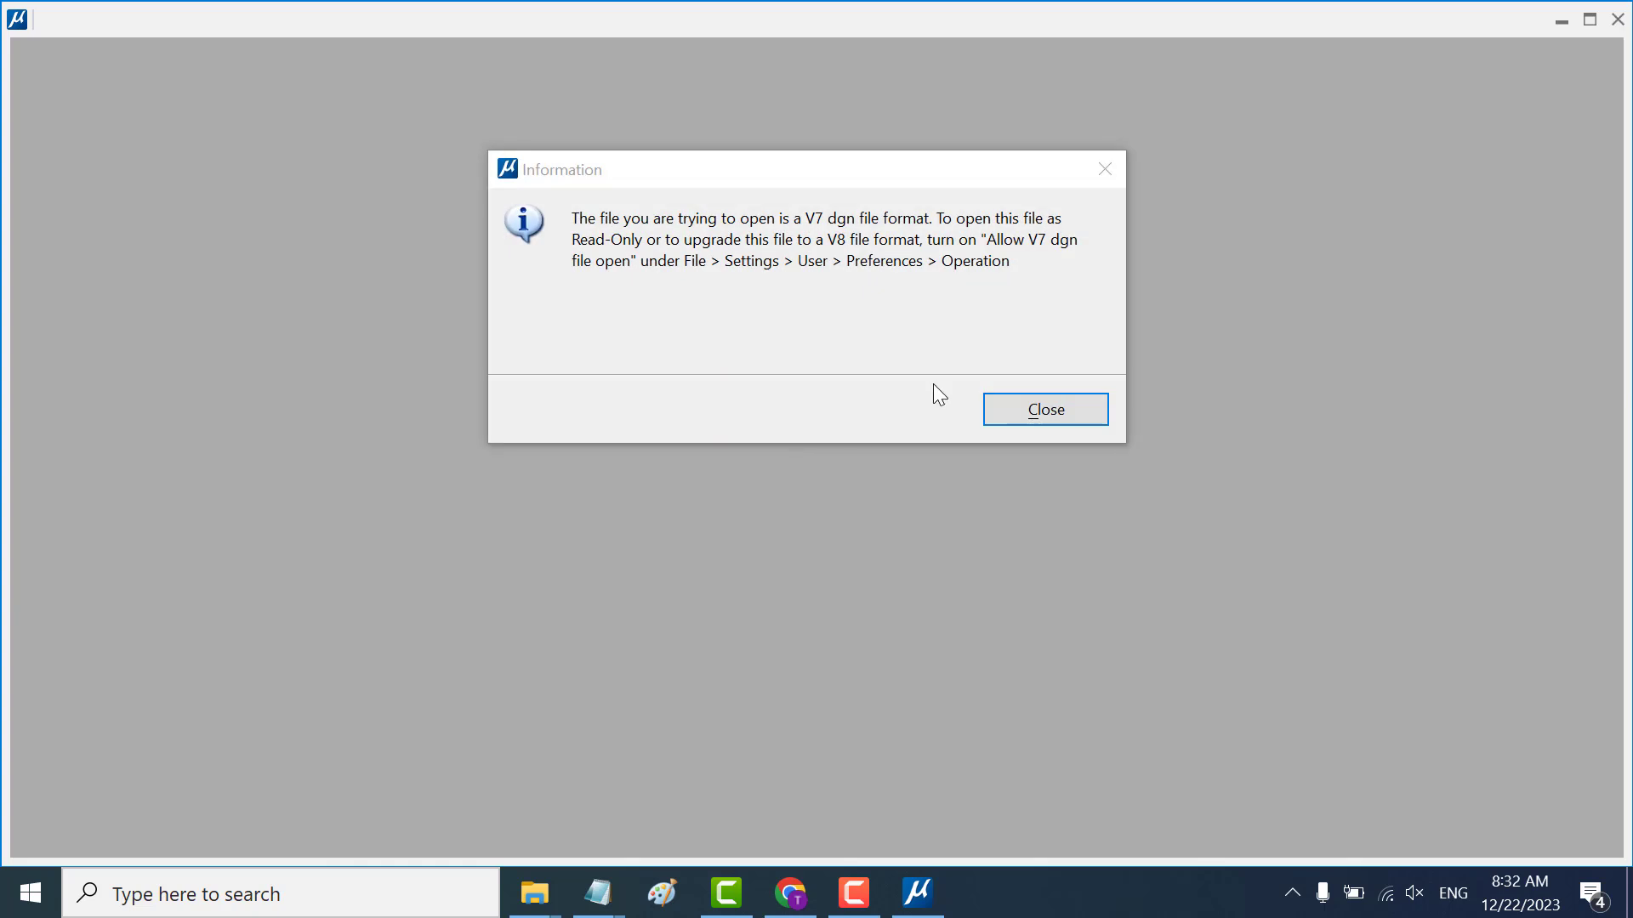
click(1031, 425)
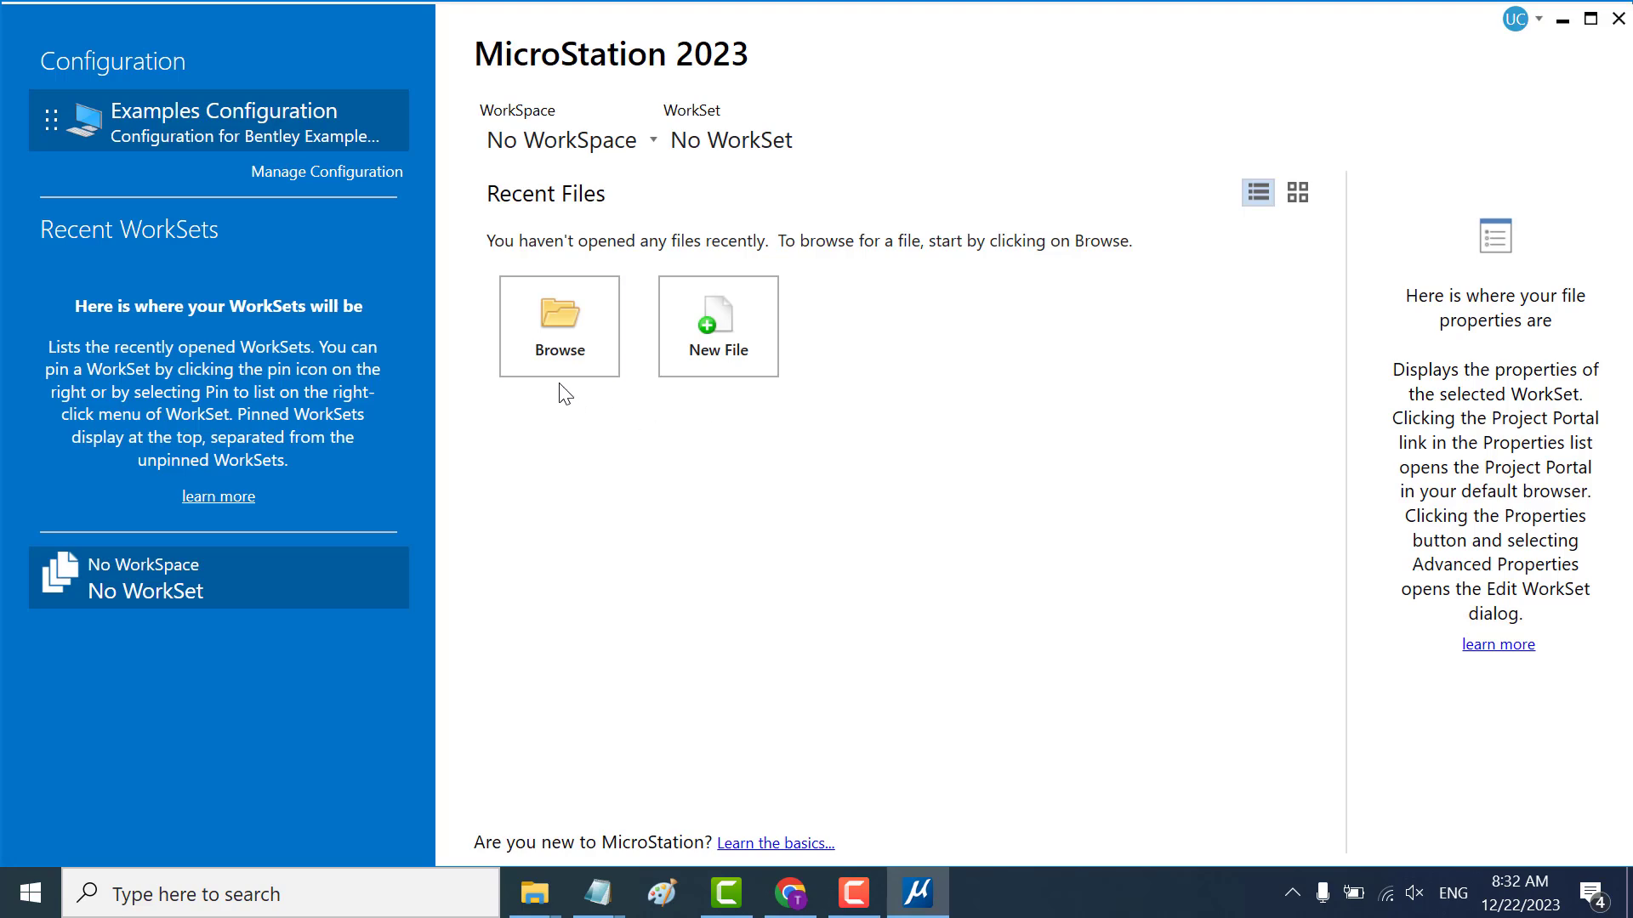
Browse to the folder SUOI DAY > 33 > 162 on drive E: and open the CAD file stored there
click(553, 359)
scroll(98, 371, down, 2)
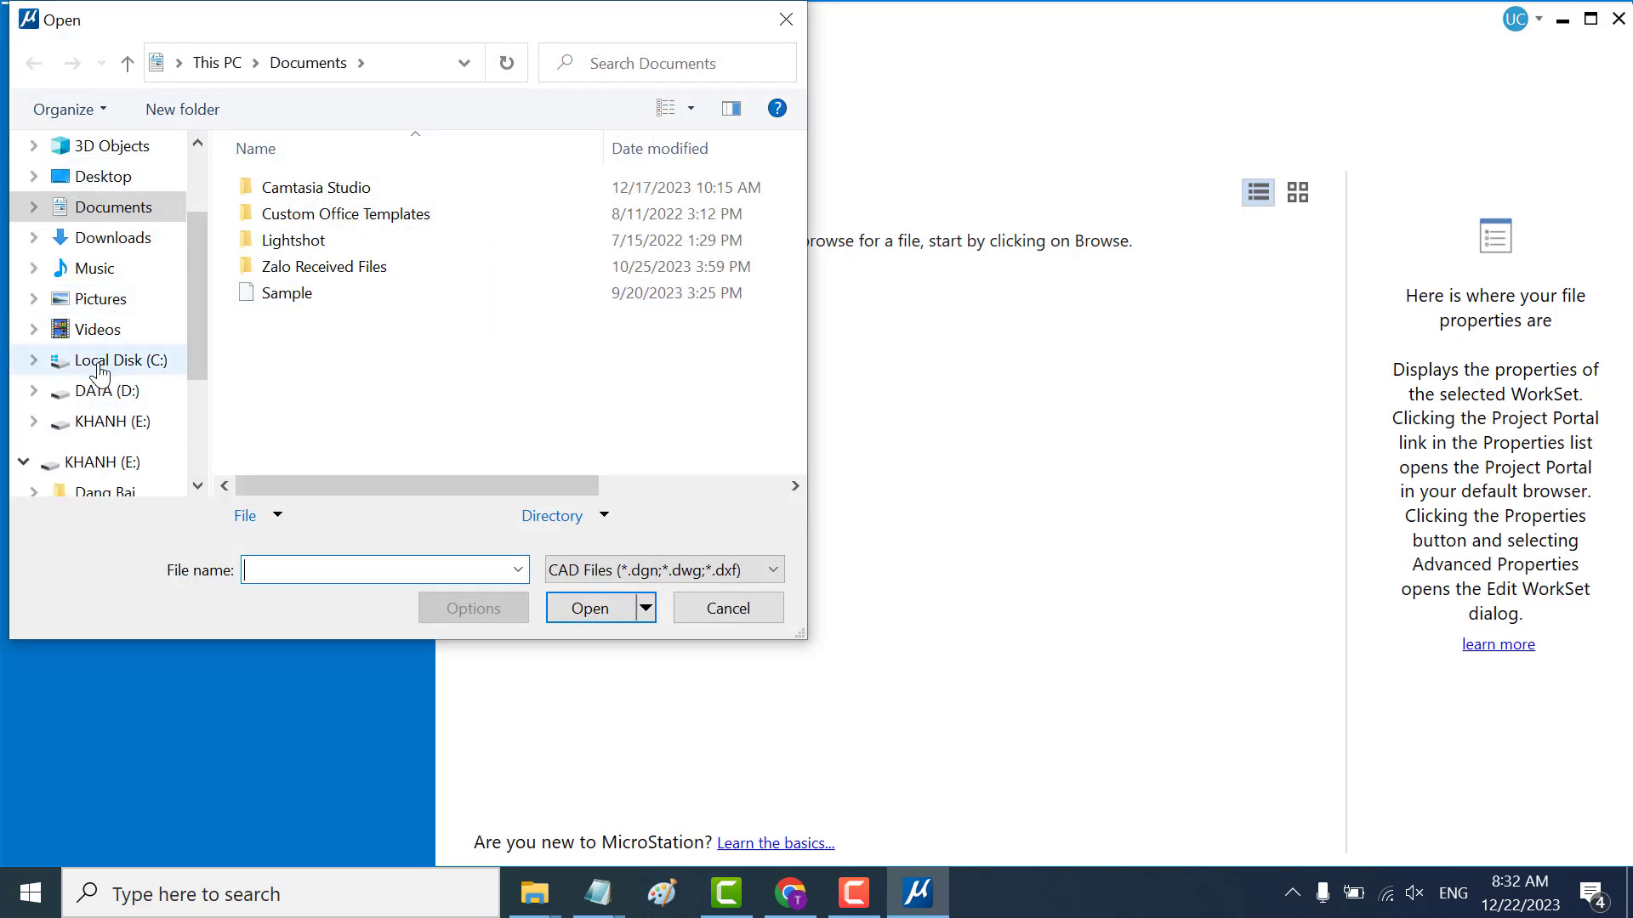
click(100, 391)
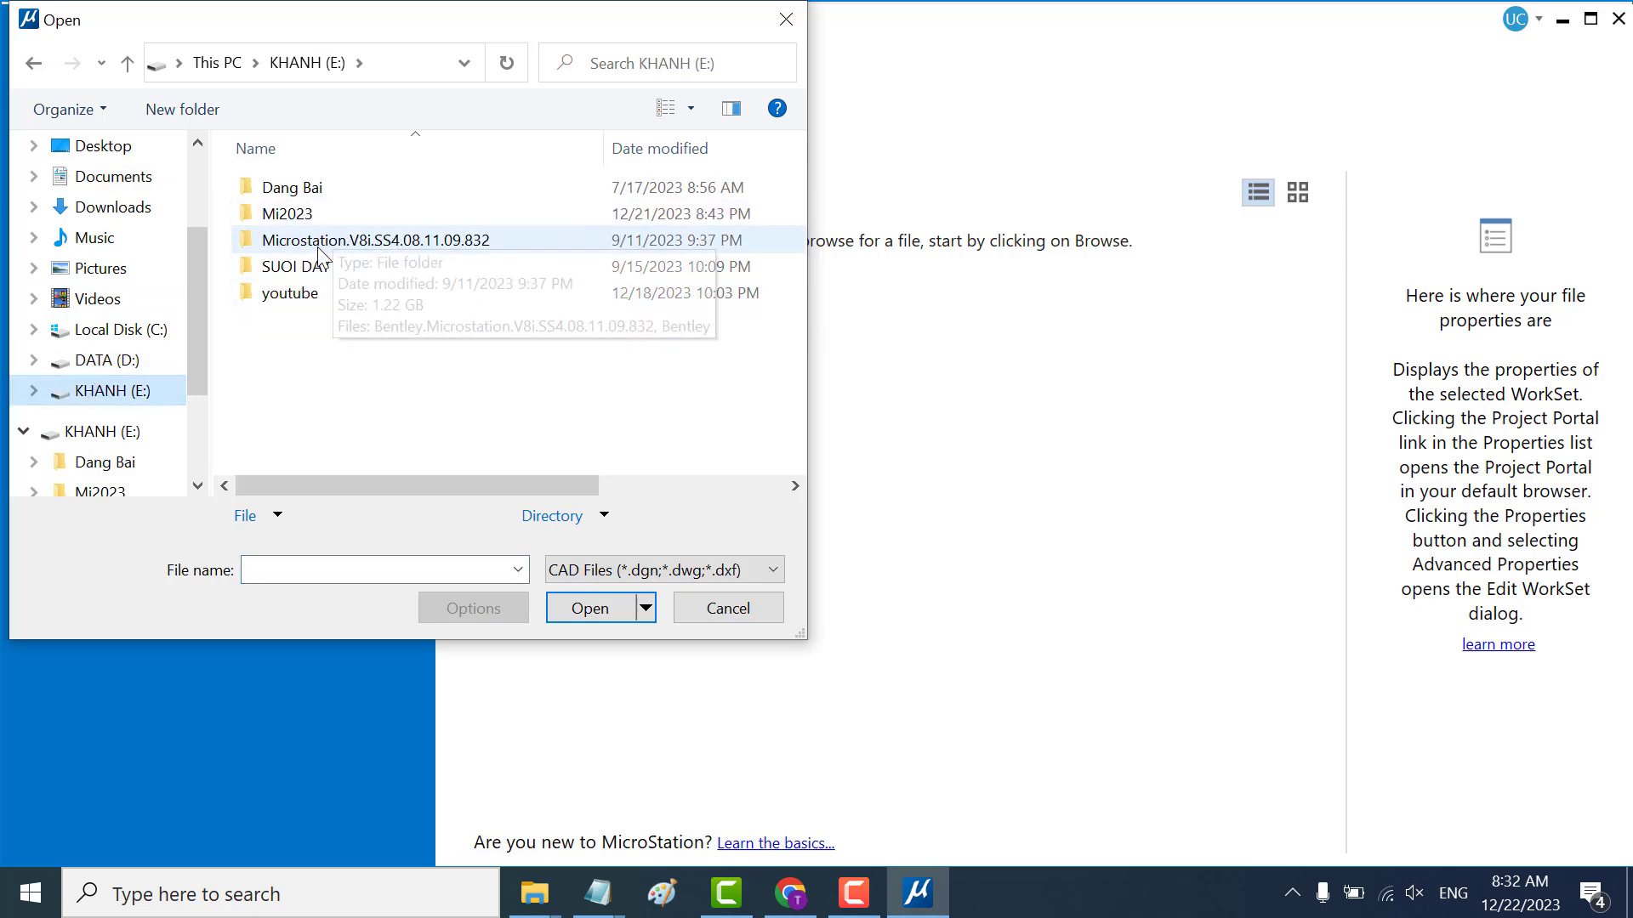
double_click(308, 268)
double_click(303, 195)
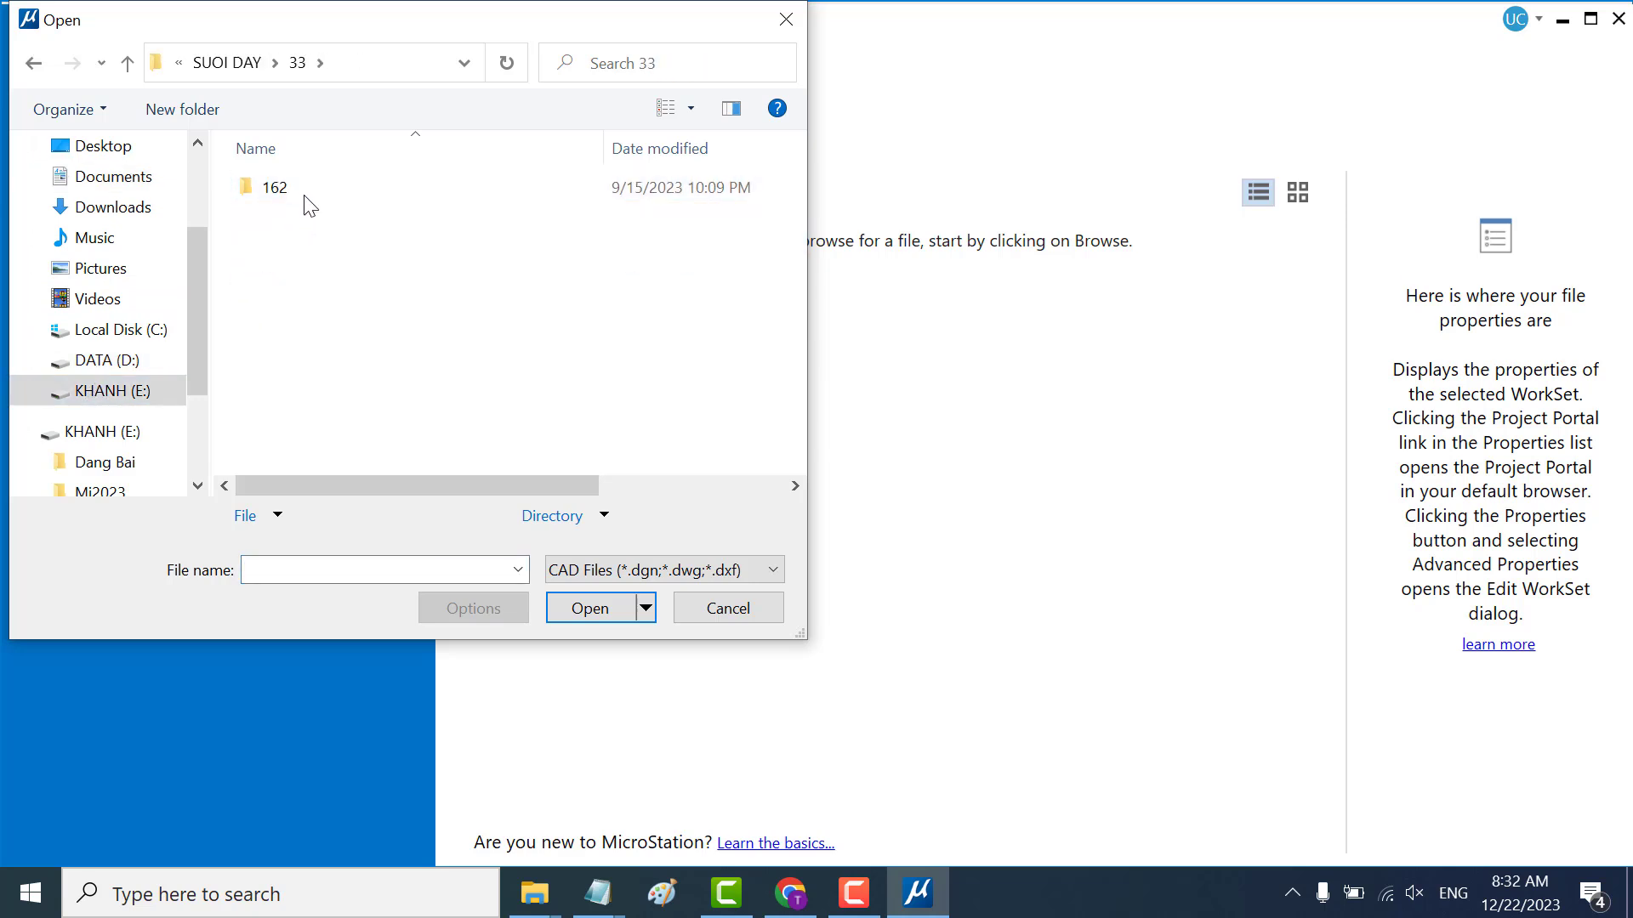
double_click(303, 193)
double_click(280, 240)
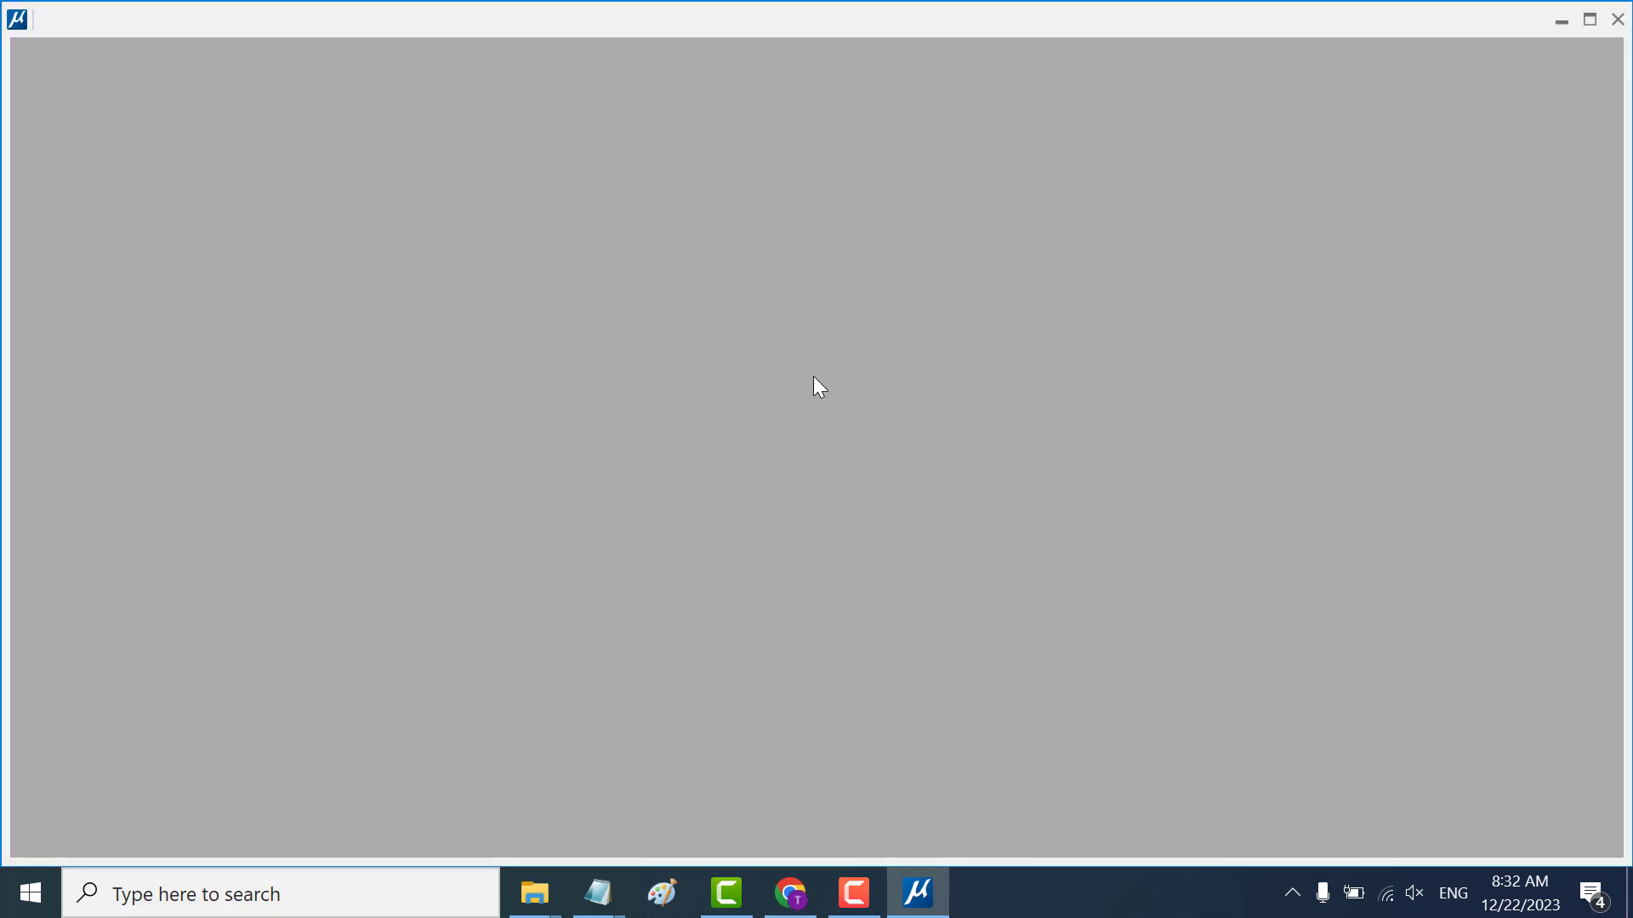